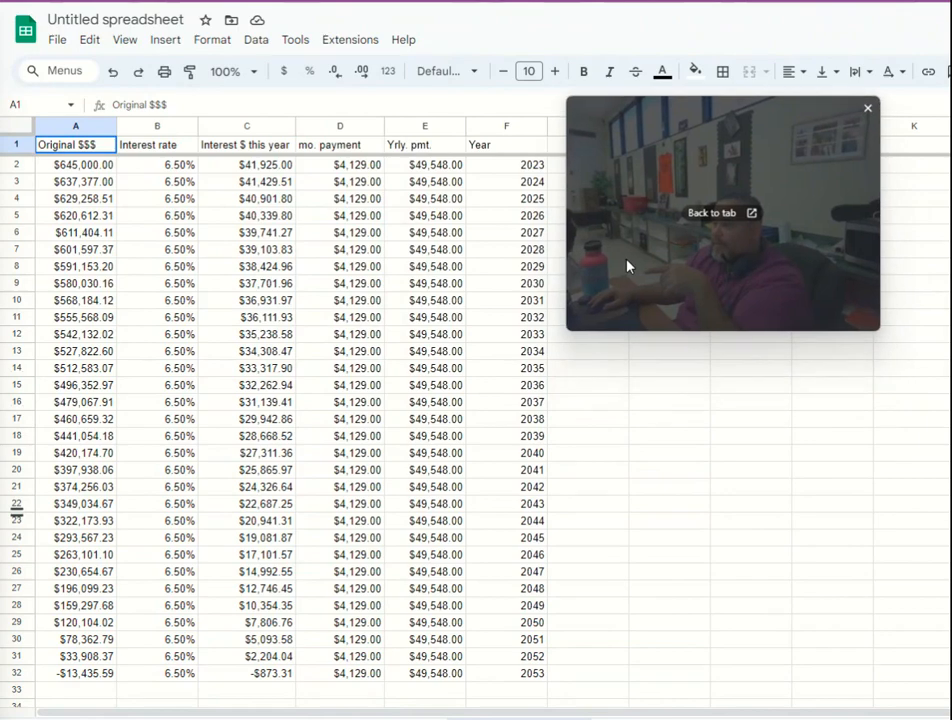
- Examine the first row's house price, interest percentage and interest amount on the house price comparison sheet
left_click(635, 416)
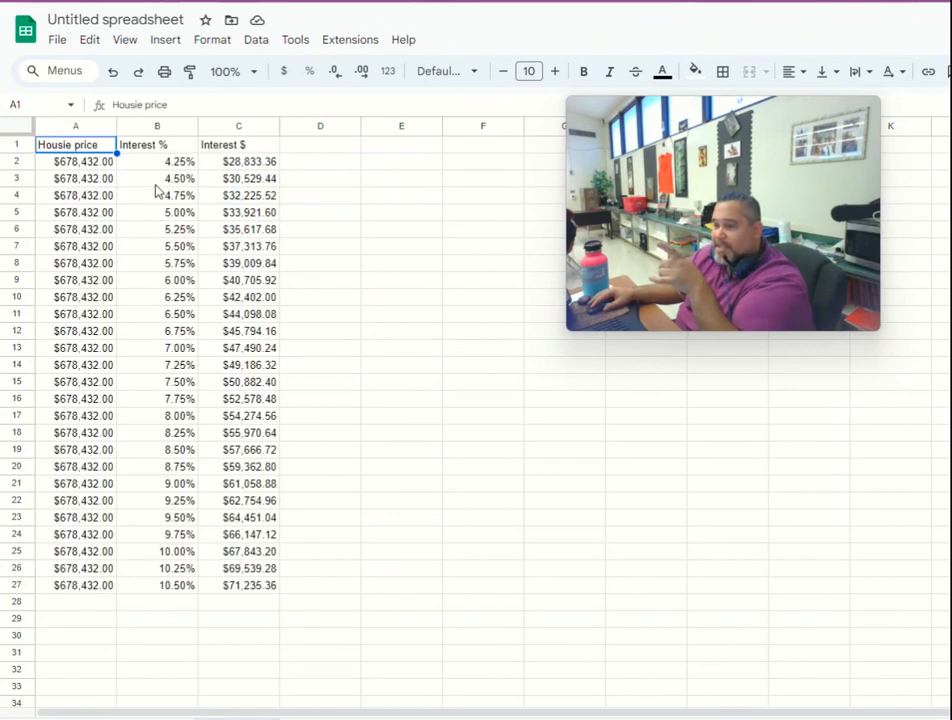
left_click(97, 165)
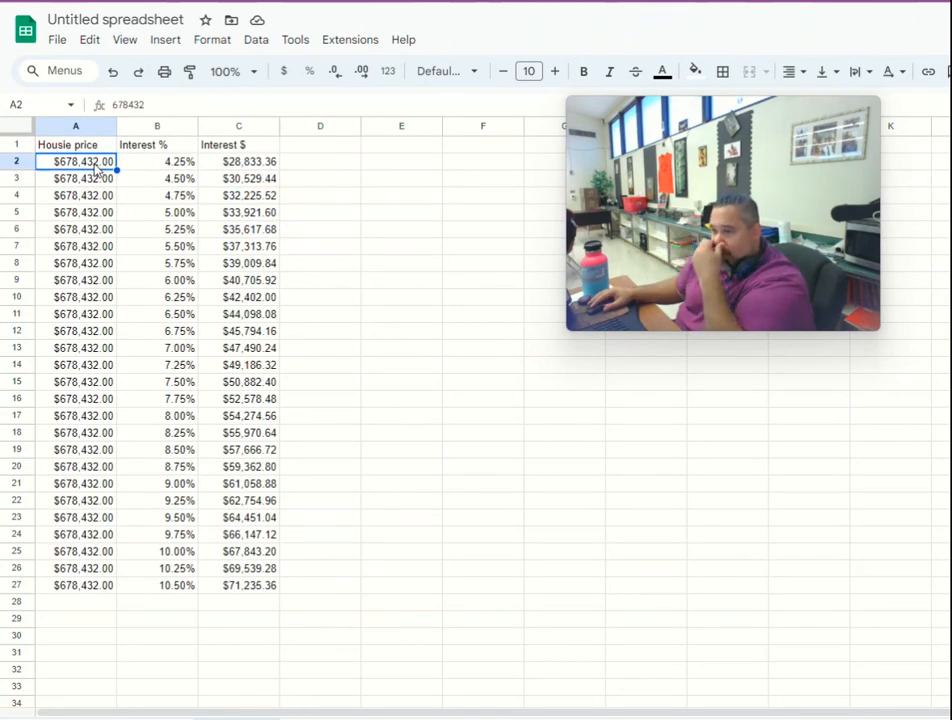
left_click(159, 165)
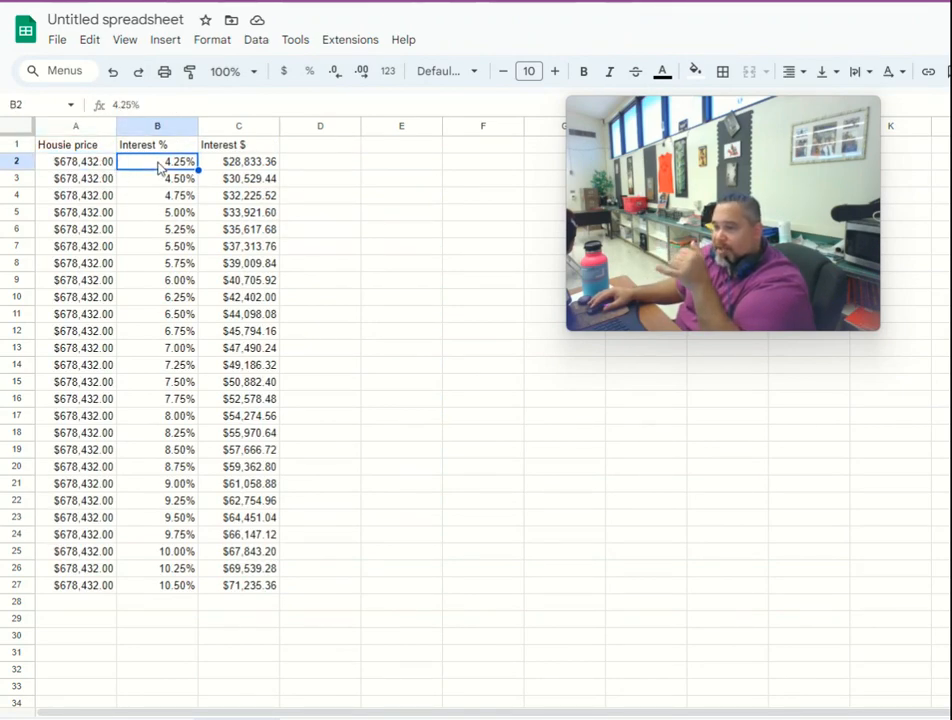
left_click(94, 164)
left_click(243, 167)
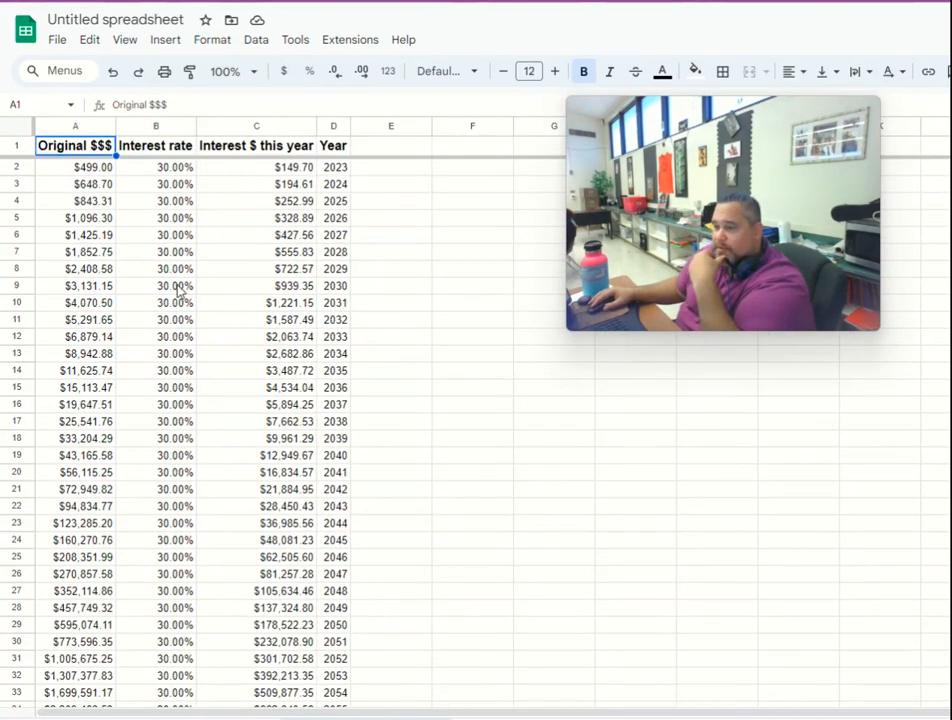
- Examine the 30% interest sheet, from the 2023 amount, rate and interest formula down to the final year's balance
left_click(86, 171)
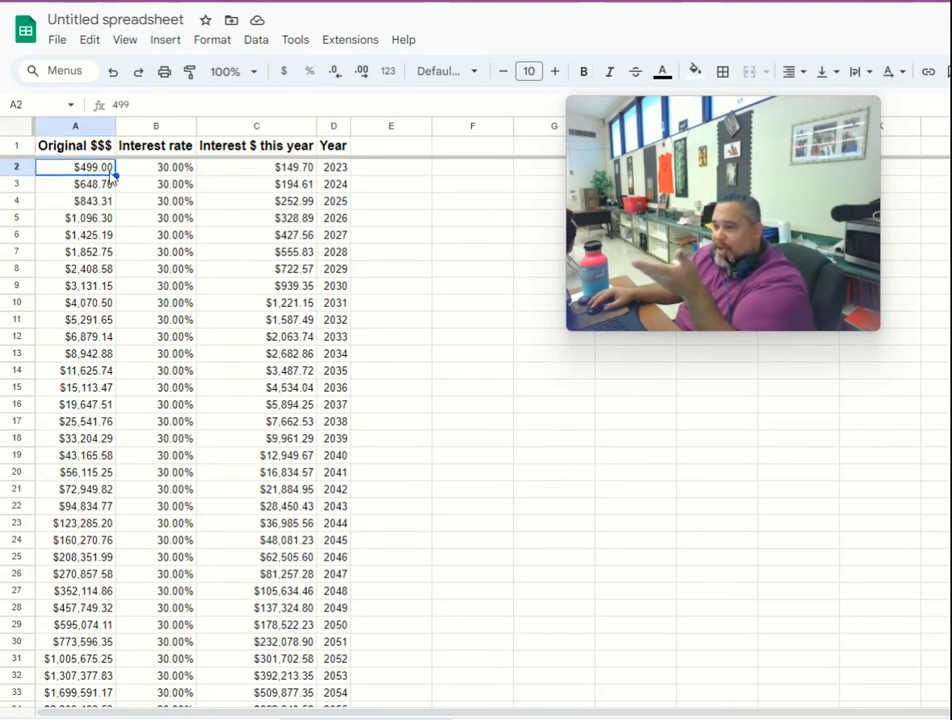
left_click(161, 172)
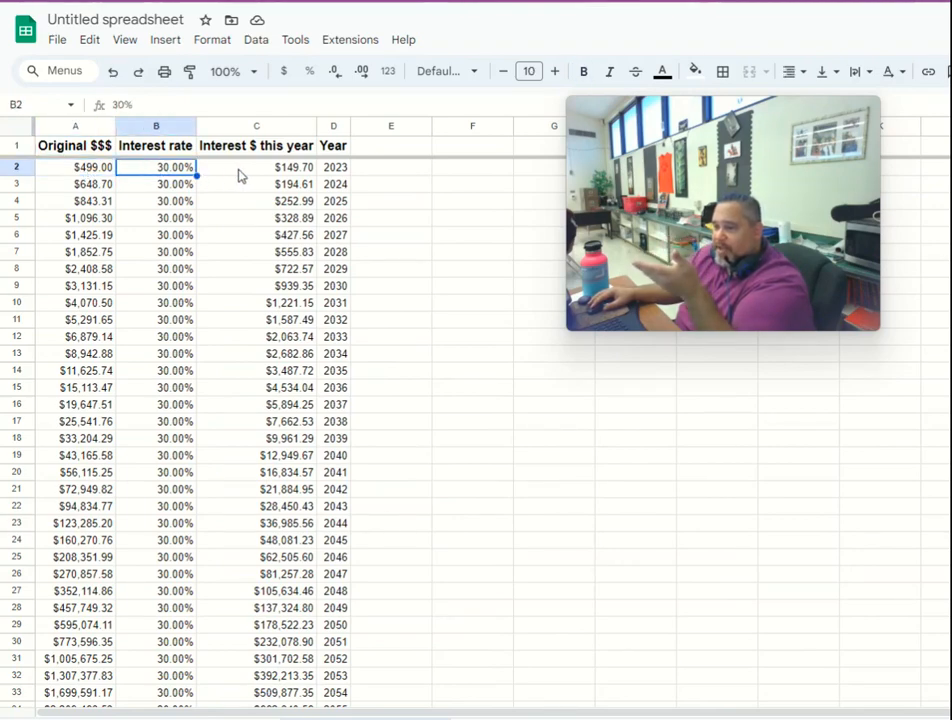
left_click(286, 170)
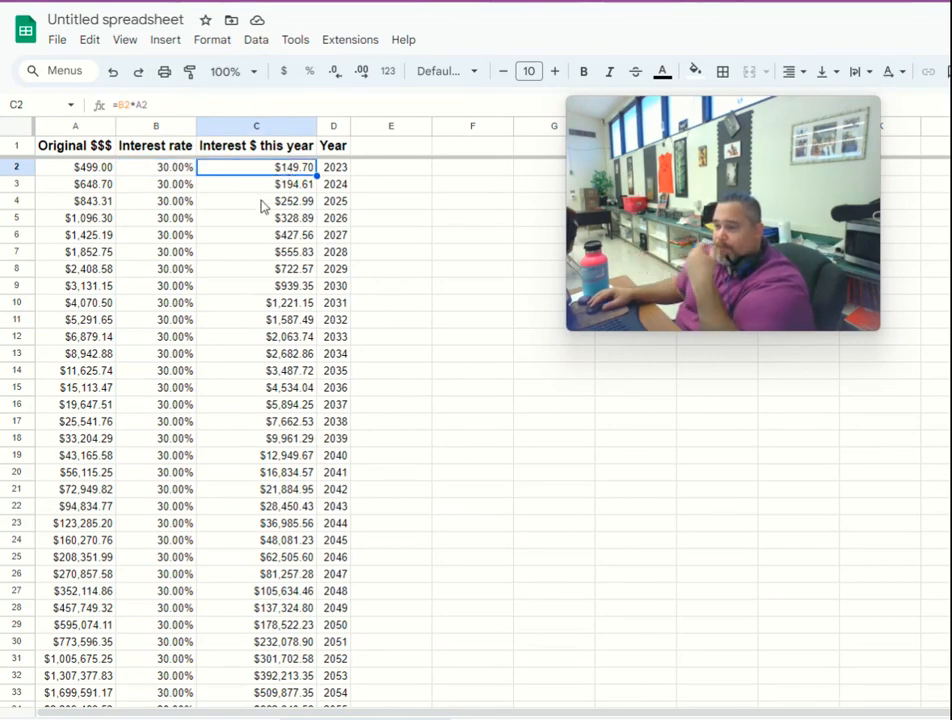
scroll(272, 268, "down", 3)
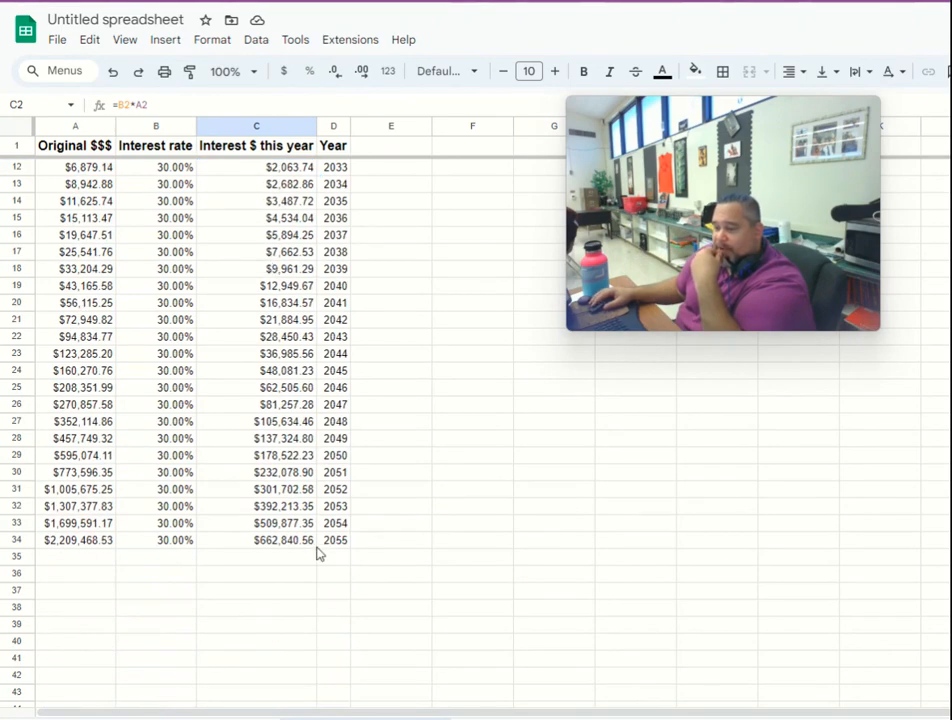
left_click(82, 543)
scroll(95, 552, "up", 3)
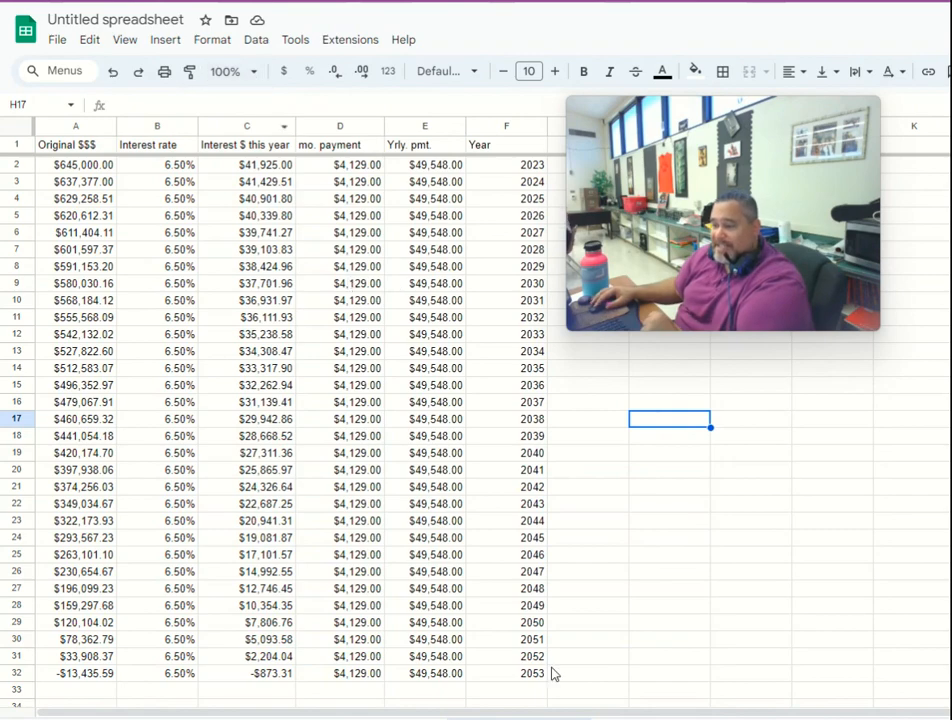
- Rename the column A header in A1 of the mortgage sheet to "Principal"
scroll(461, 512, "down", 2)
scroll(461, 512, "up", 2)
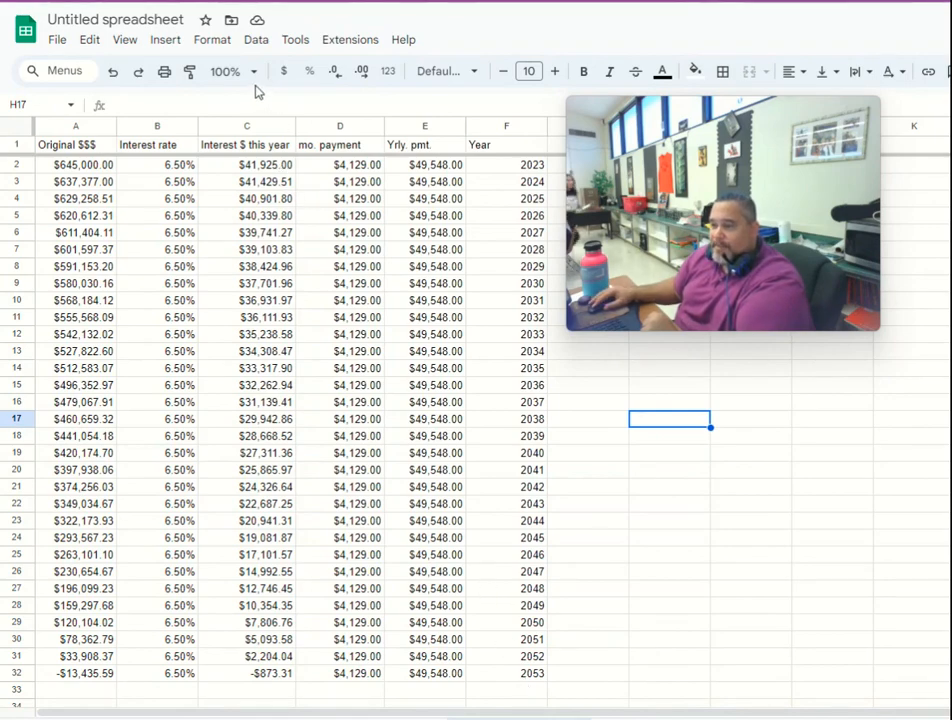
left_click(86, 147)
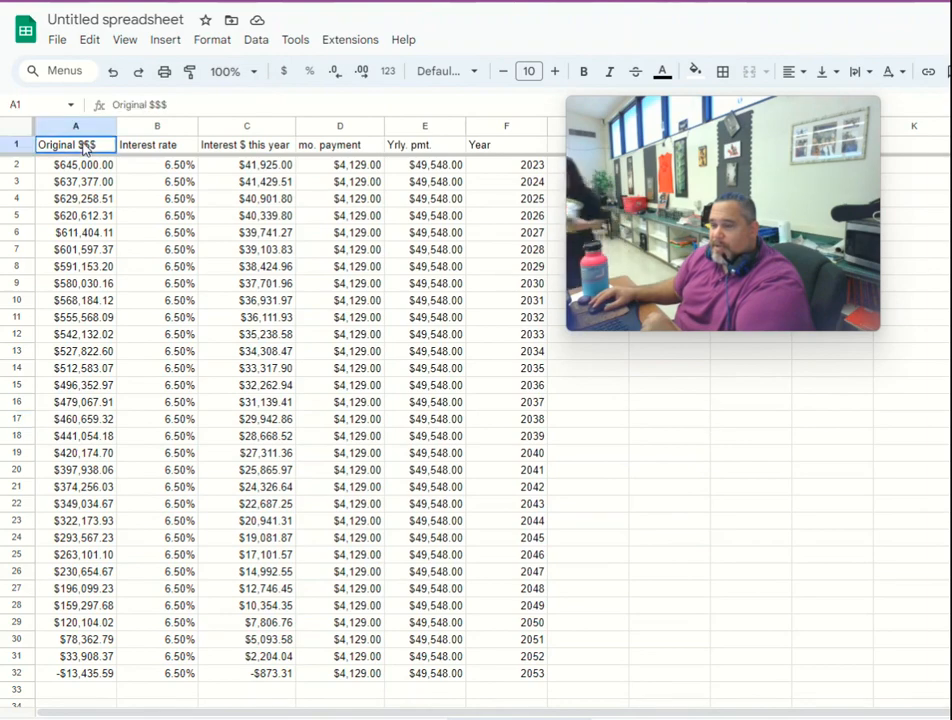
triple_click(89, 148)
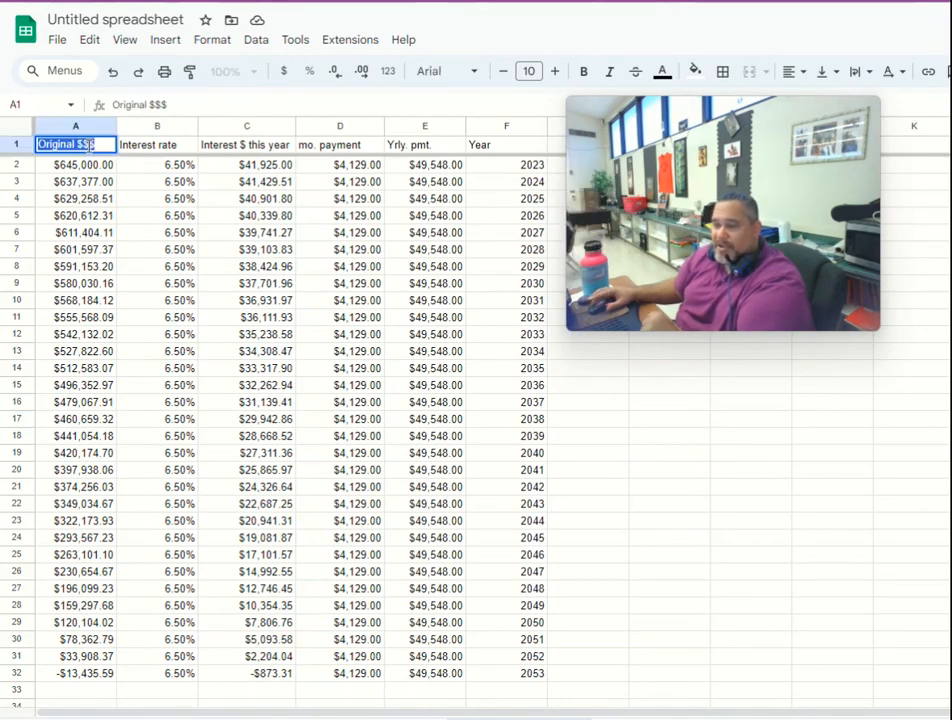
type("Principal")
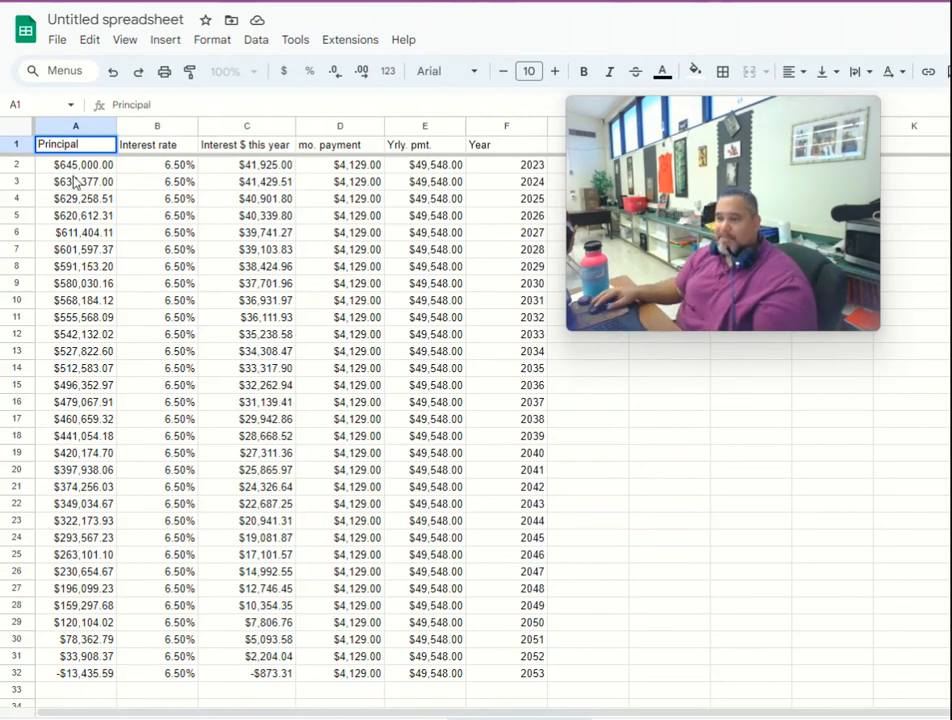
left_click(63, 214)
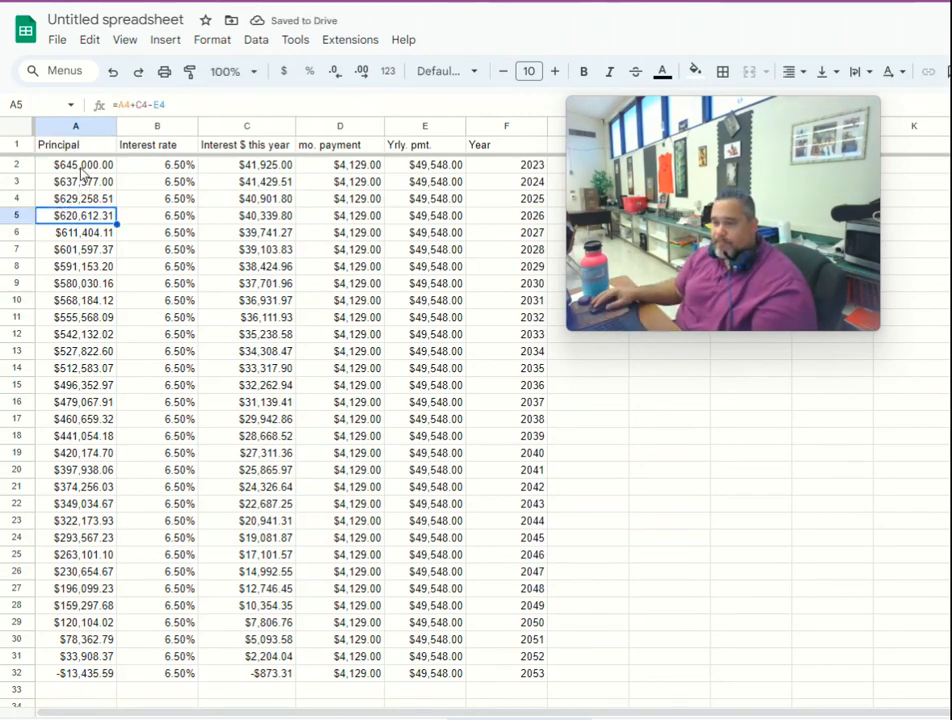
- Inspect the mortgage sheet's column headers and the 2023 principal, interest rate, yearly interest formula and monthly payment
left_click(83, 168)
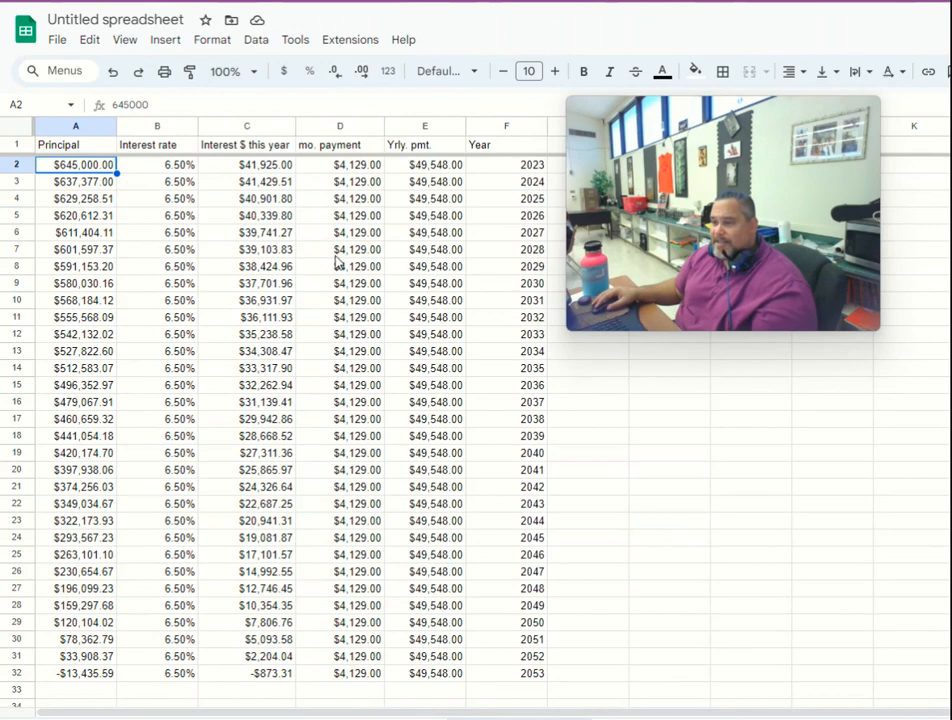
left_click(78, 146)
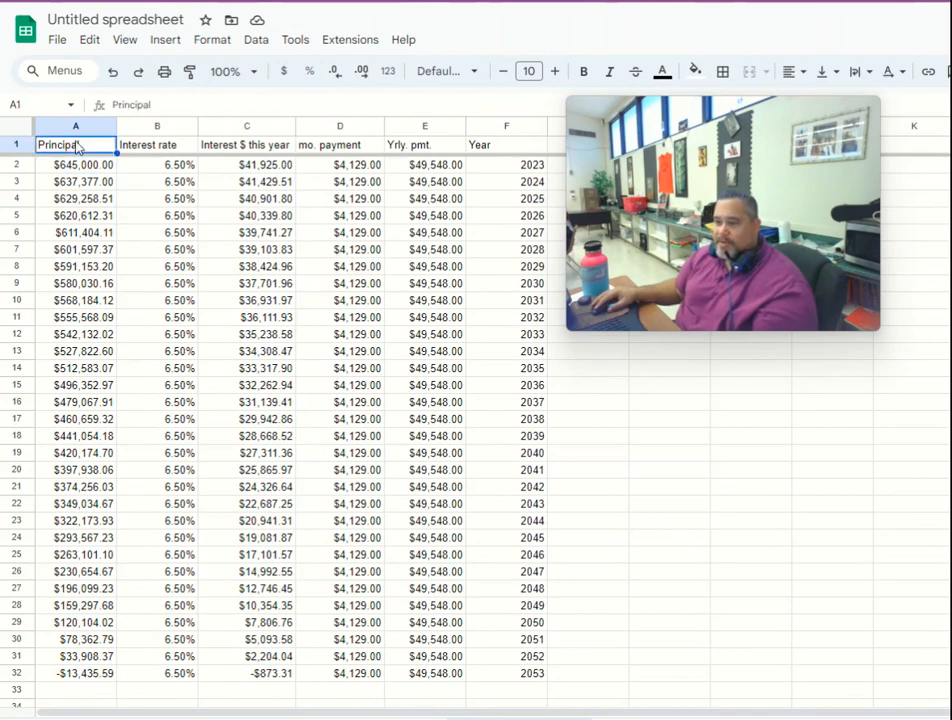
left_click(167, 148)
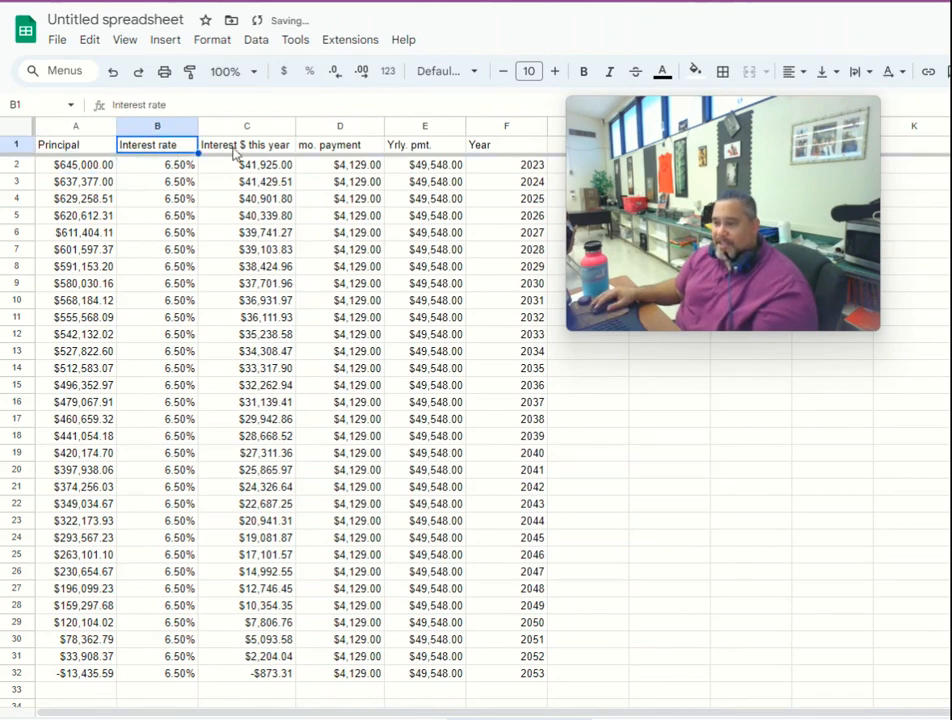
left_click(236, 150)
left_click(244, 170)
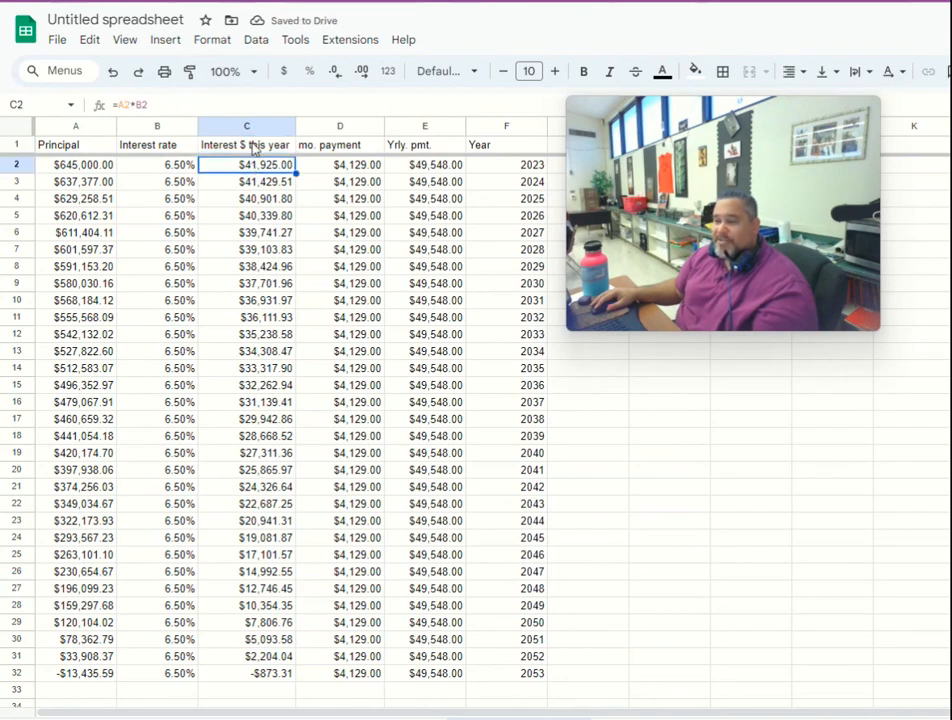
left_click(165, 165)
left_click(87, 166)
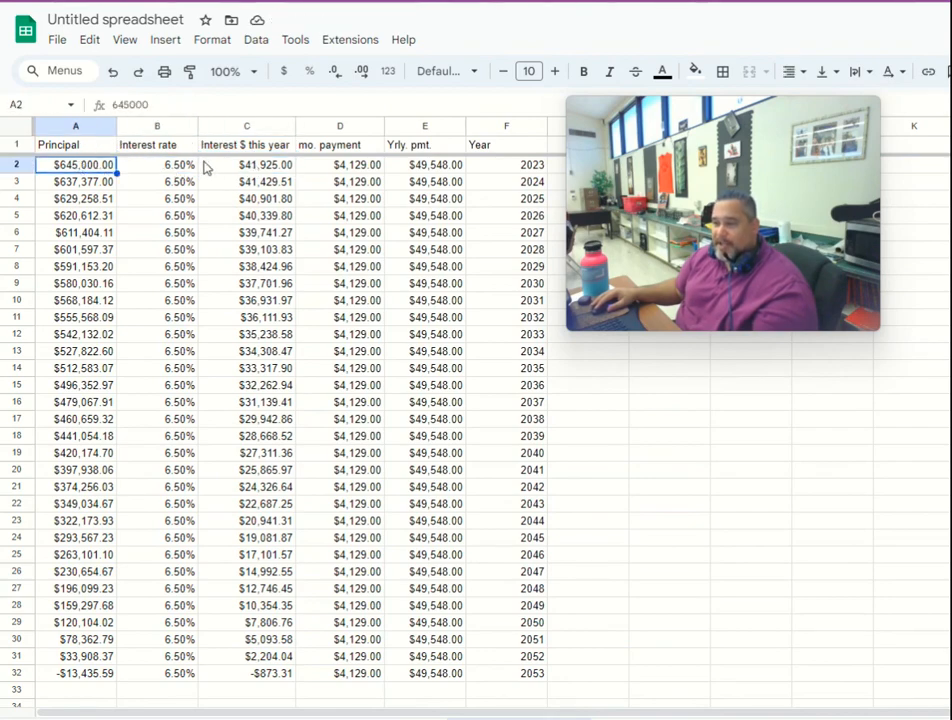
left_click(262, 167)
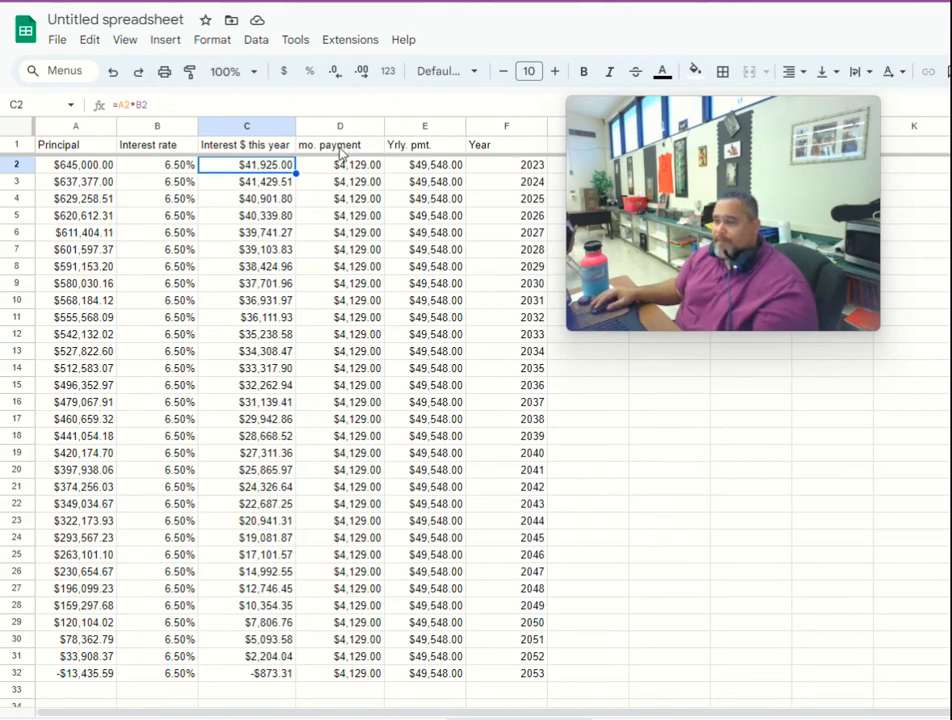
left_click(345, 171)
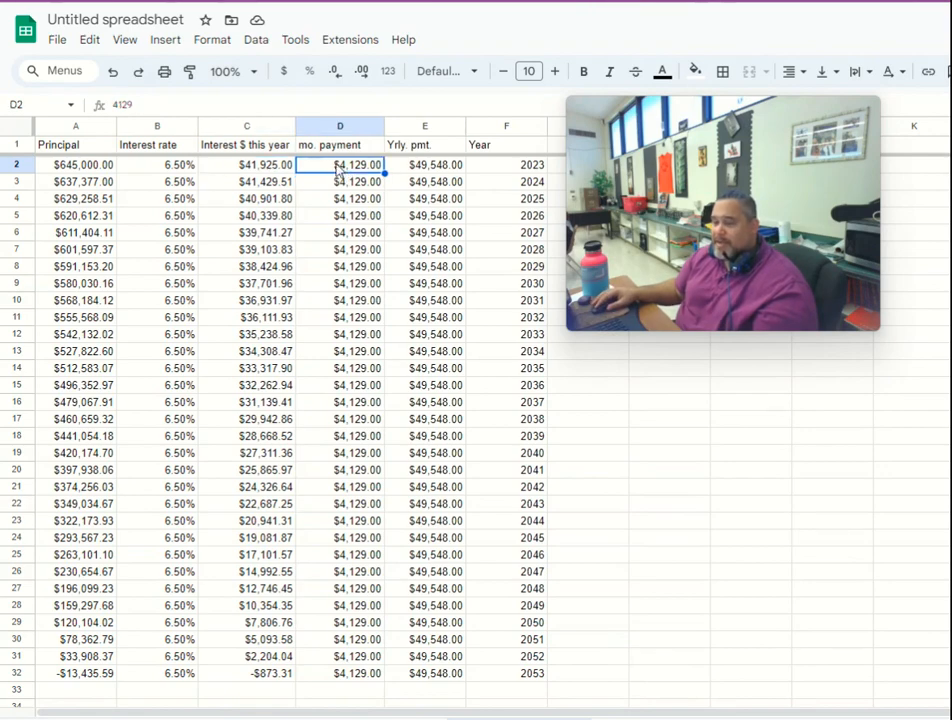
- Try calculating the 2023 monthly payment in D2 with the formula =C2/12, and undo that change
double_click(338, 169)
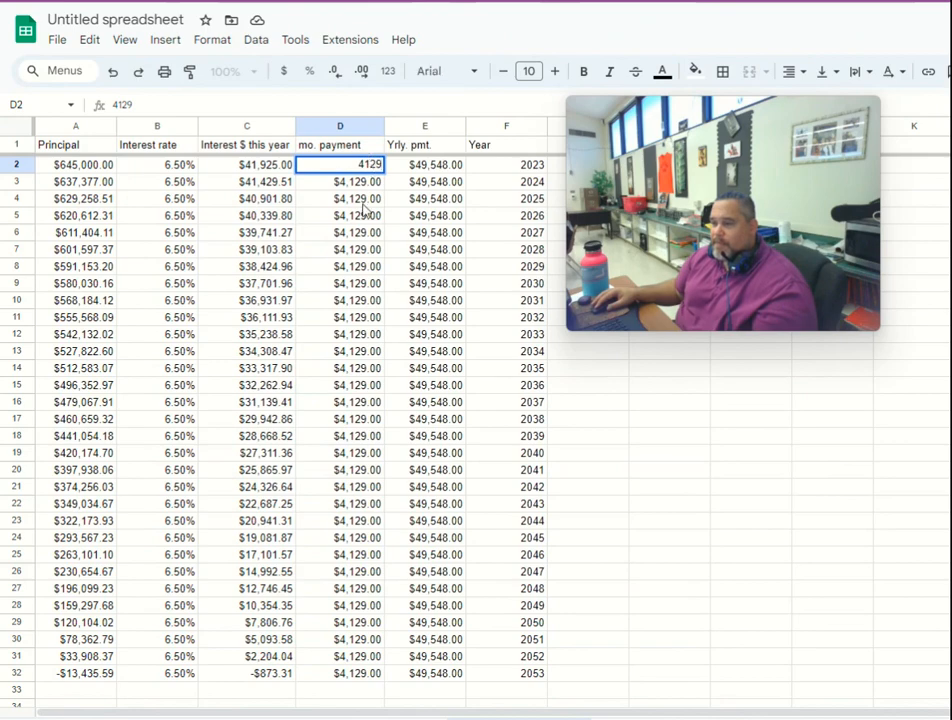
left_click(364, 204)
left_click(357, 167)
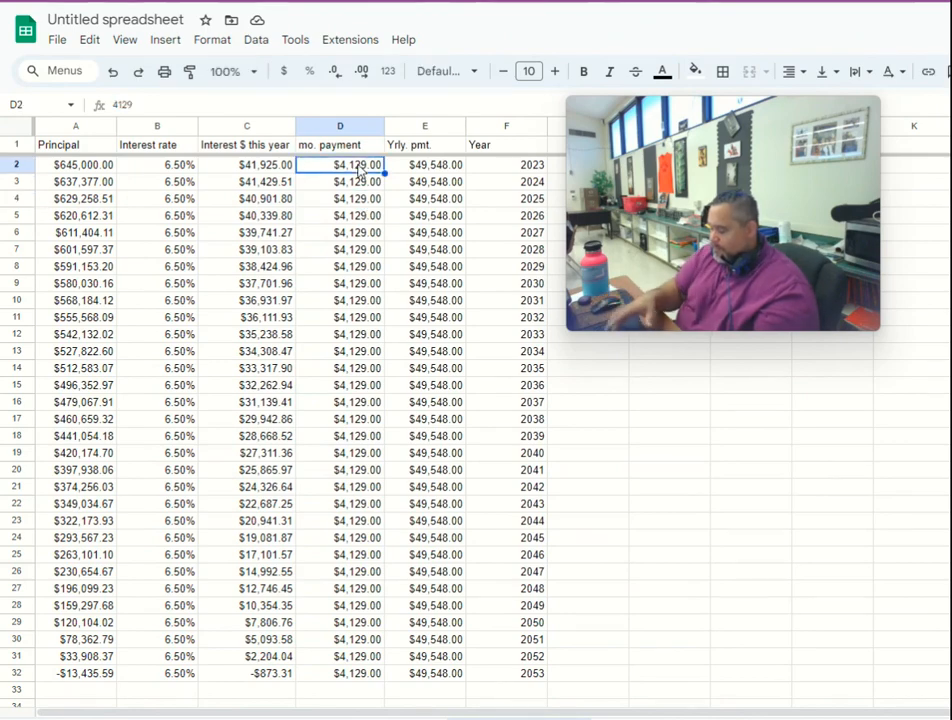
type("=")
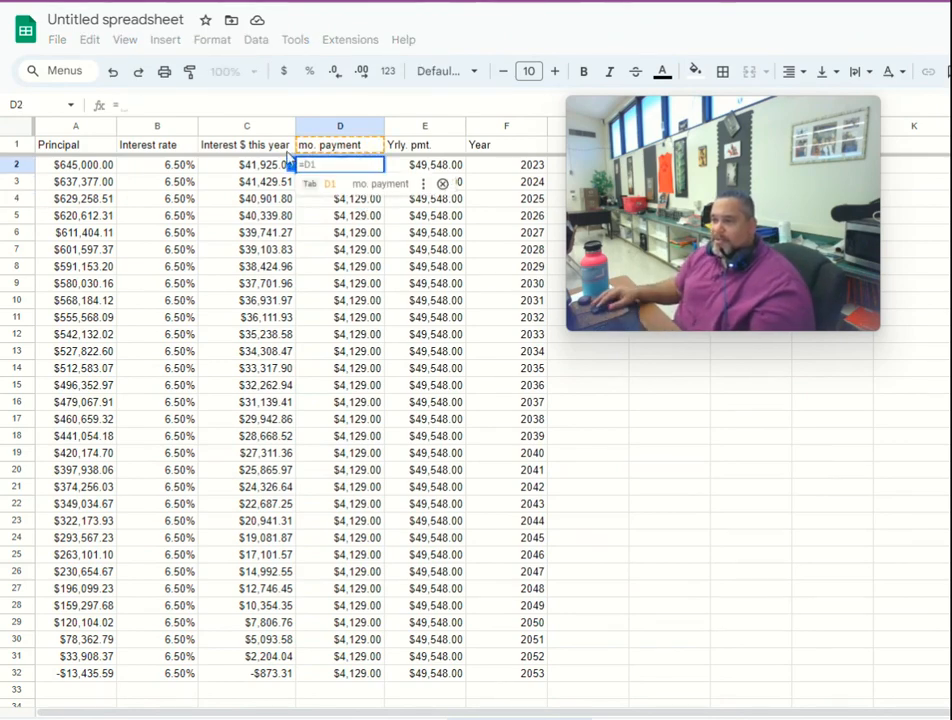
left_click(268, 166)
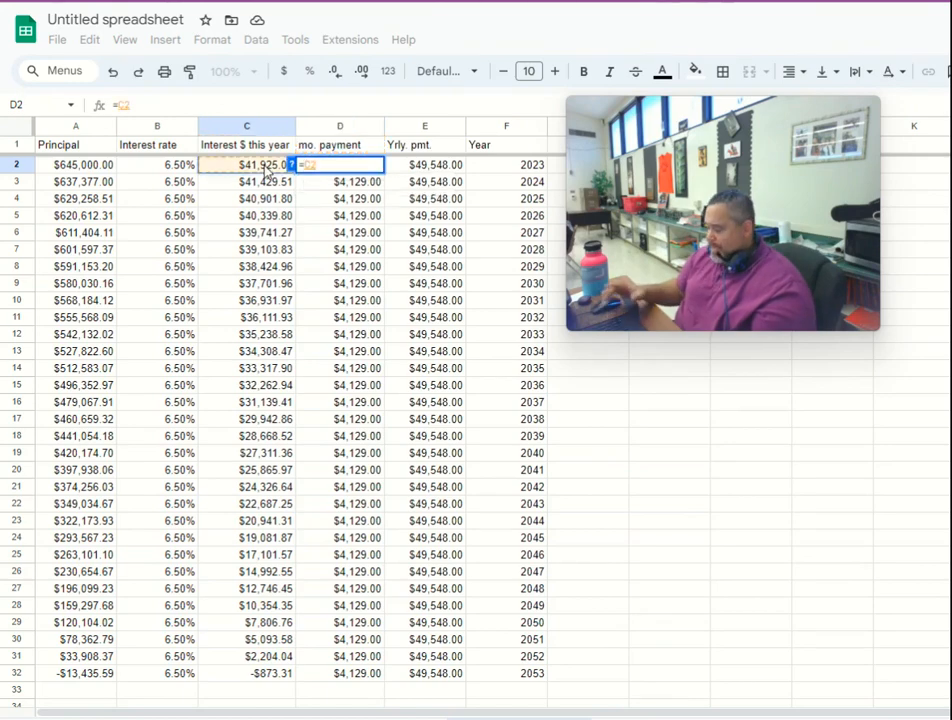
type("/12")
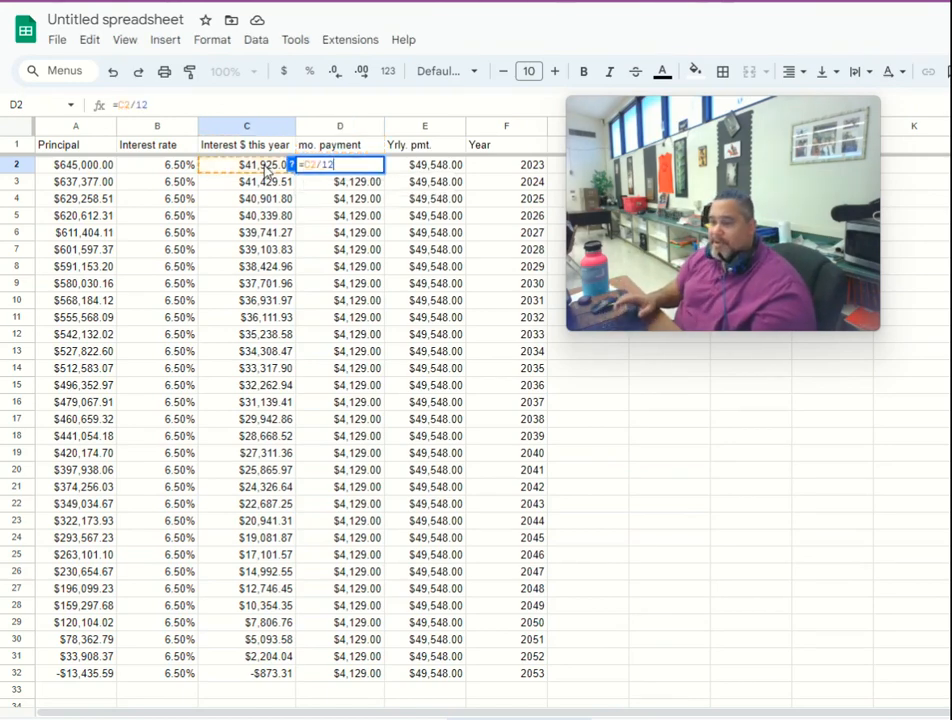
key("Return")
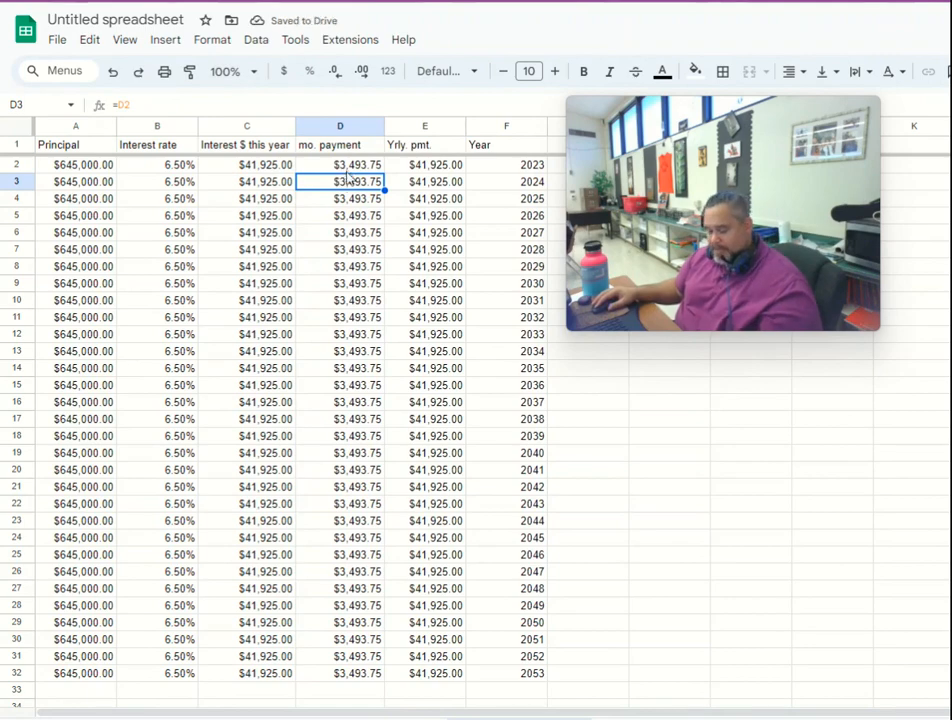
key("ctrl+z")
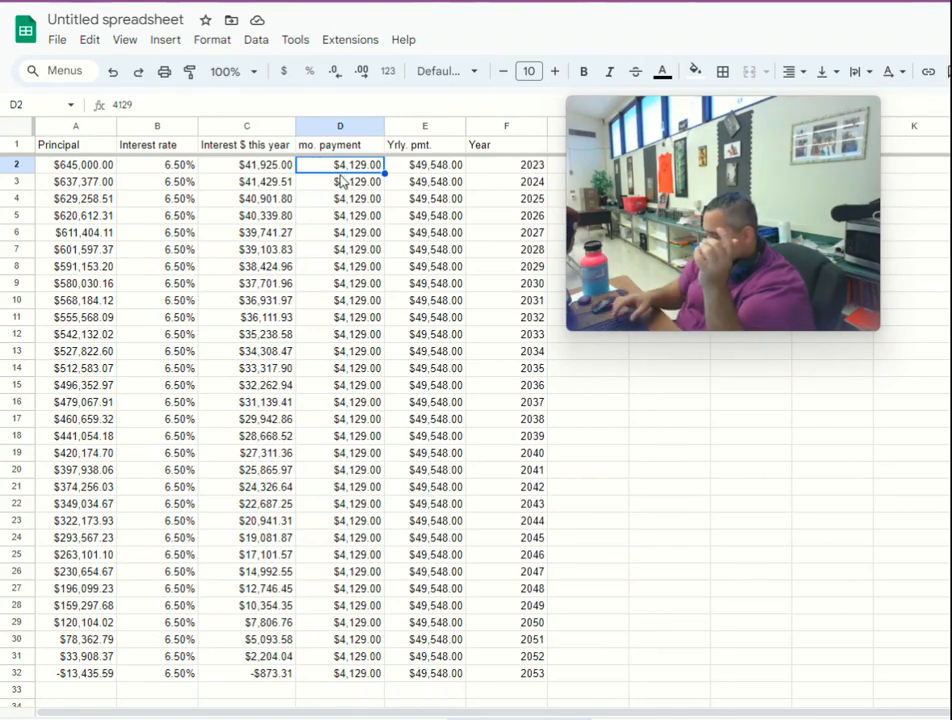
- Set the 2023 monthly payment in D2 to 3500 and inspect the payments in the rows below
type("3500")
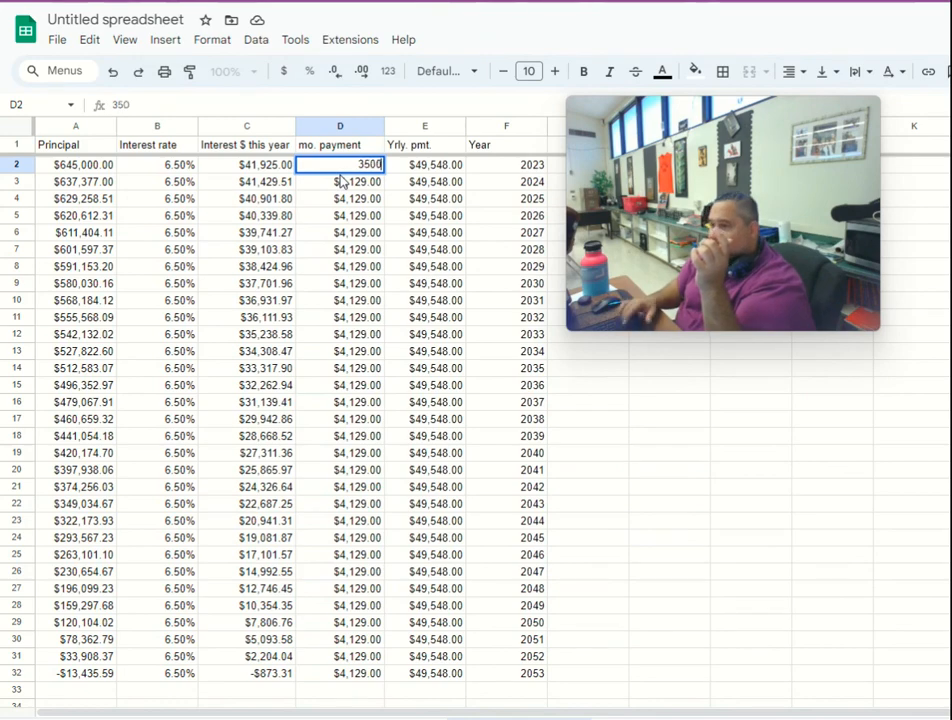
left_click(374, 236)
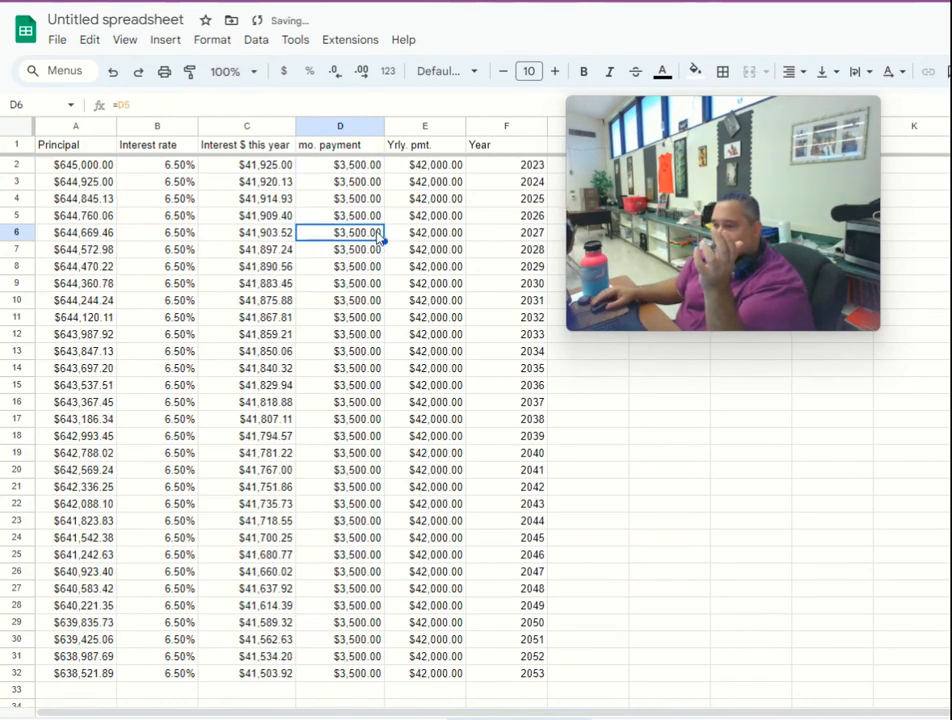
left_click(356, 354)
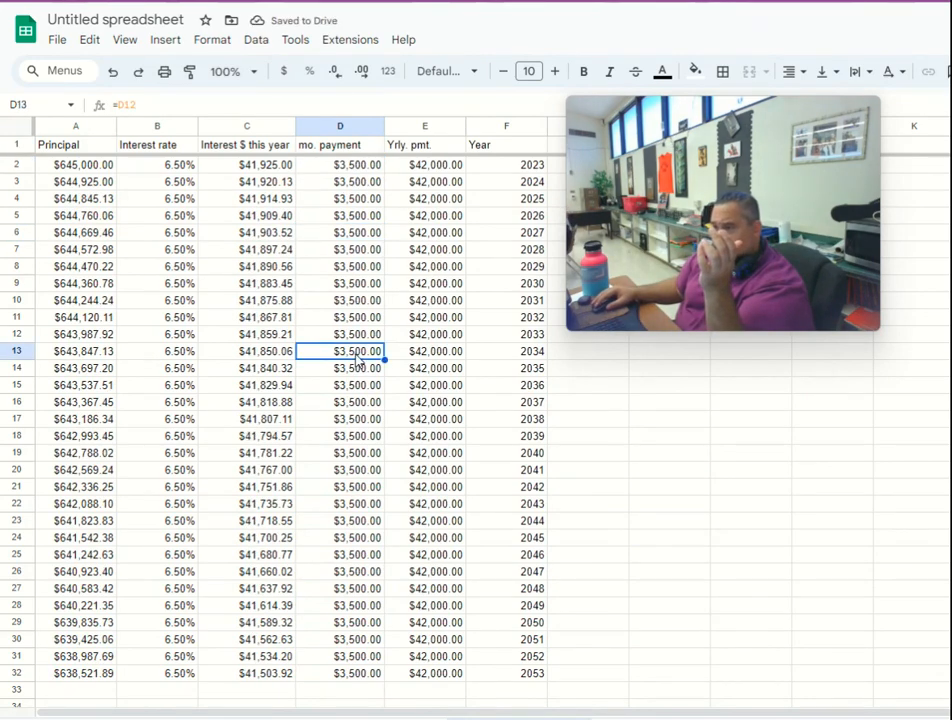
left_click(355, 182)
left_click(358, 233)
left_click(355, 266)
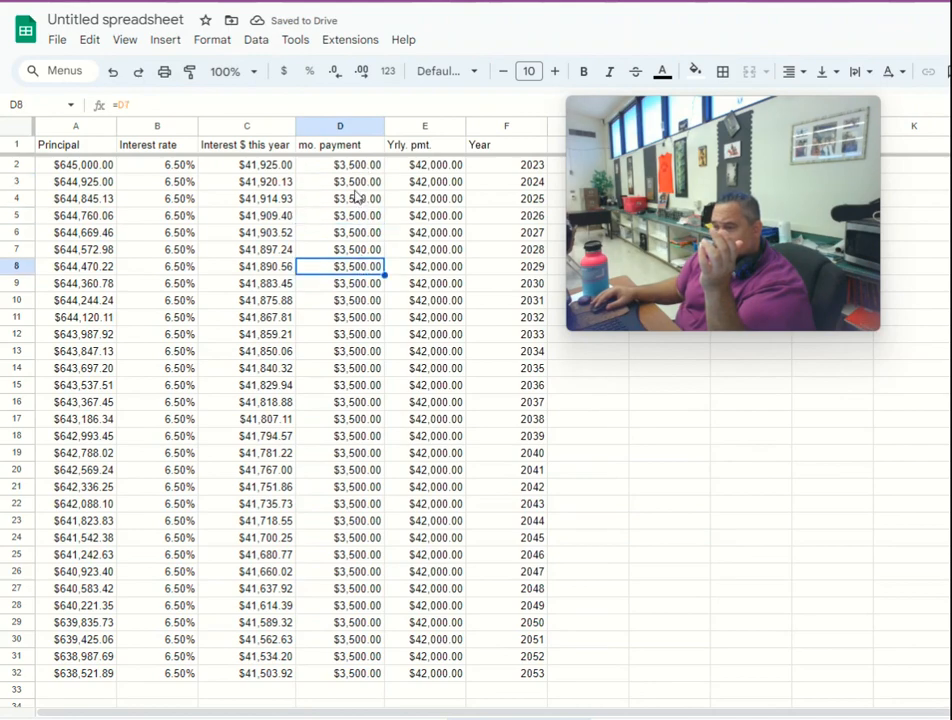
- Set the 2023 monthly payment in D2 to 4000 and inspect the 2029 yearly payment
left_click(352, 166)
type("4000")
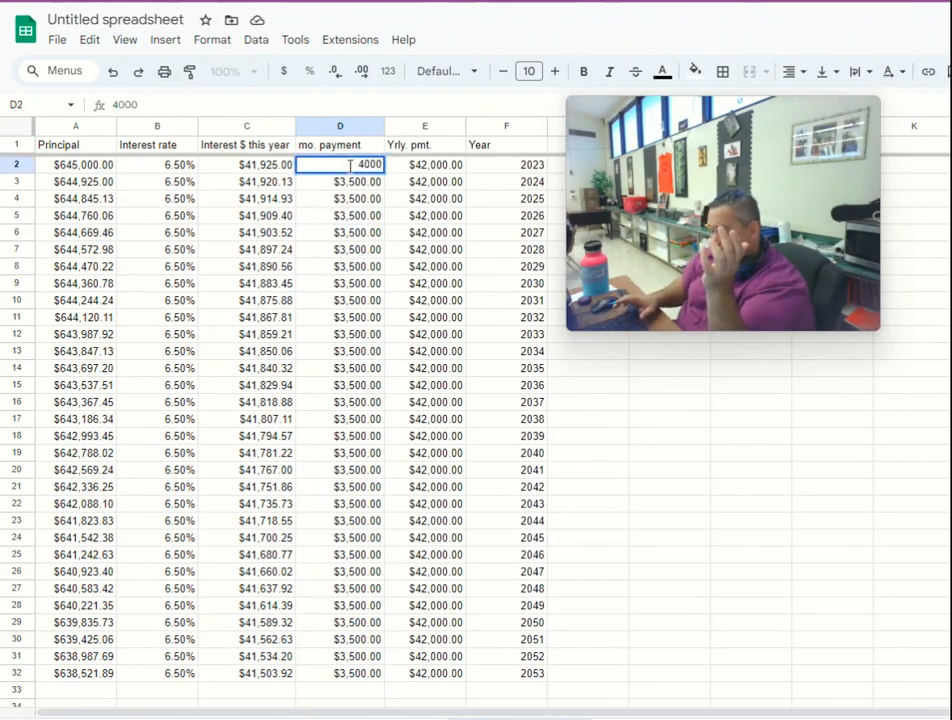
key("Return")
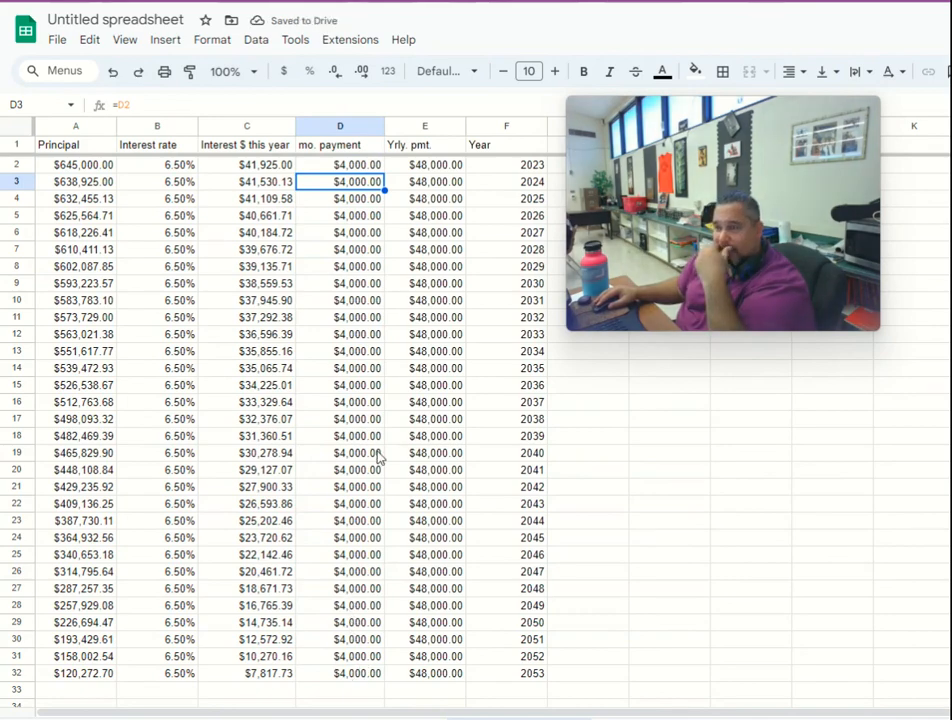
left_click(395, 271)
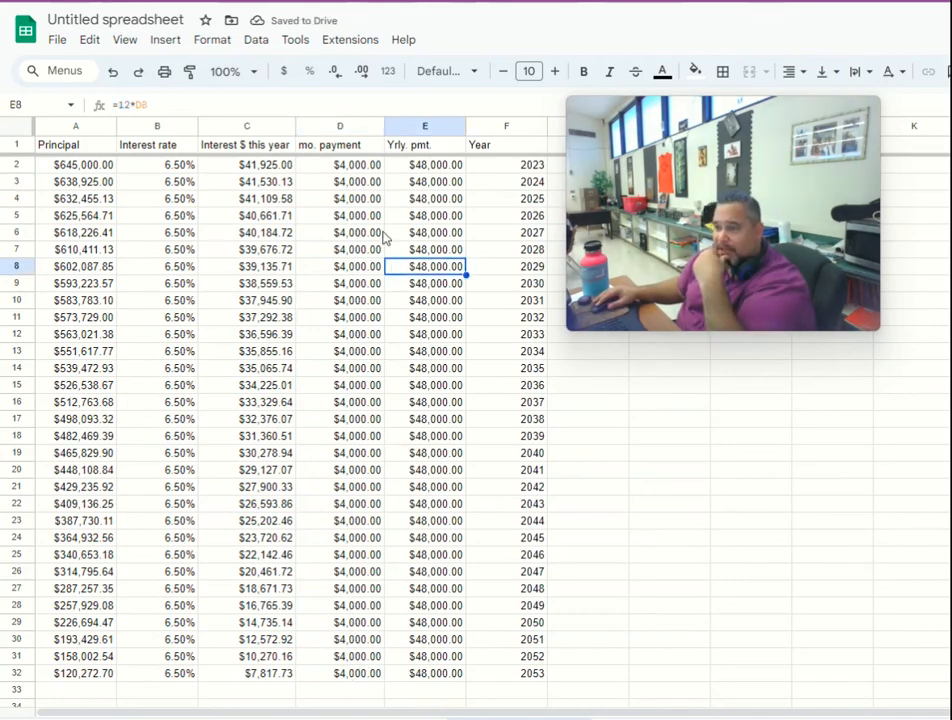
- Check the 2024 and 2025 monthly payment cells, and set the 2023 monthly payment in D2 to 3500
left_click(355, 186)
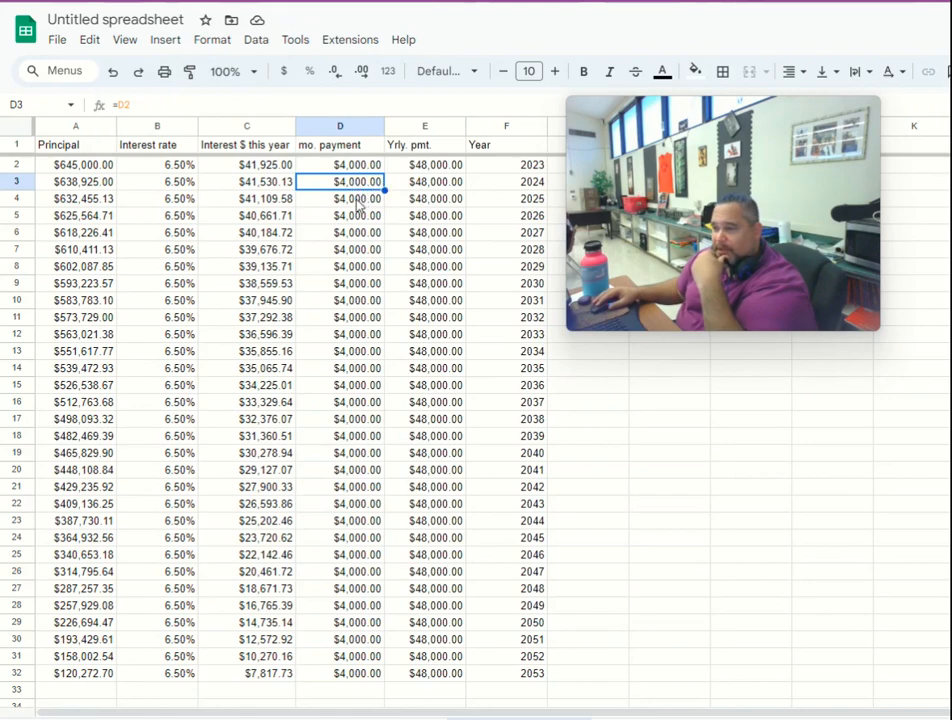
left_click(356, 199)
left_click(352, 185)
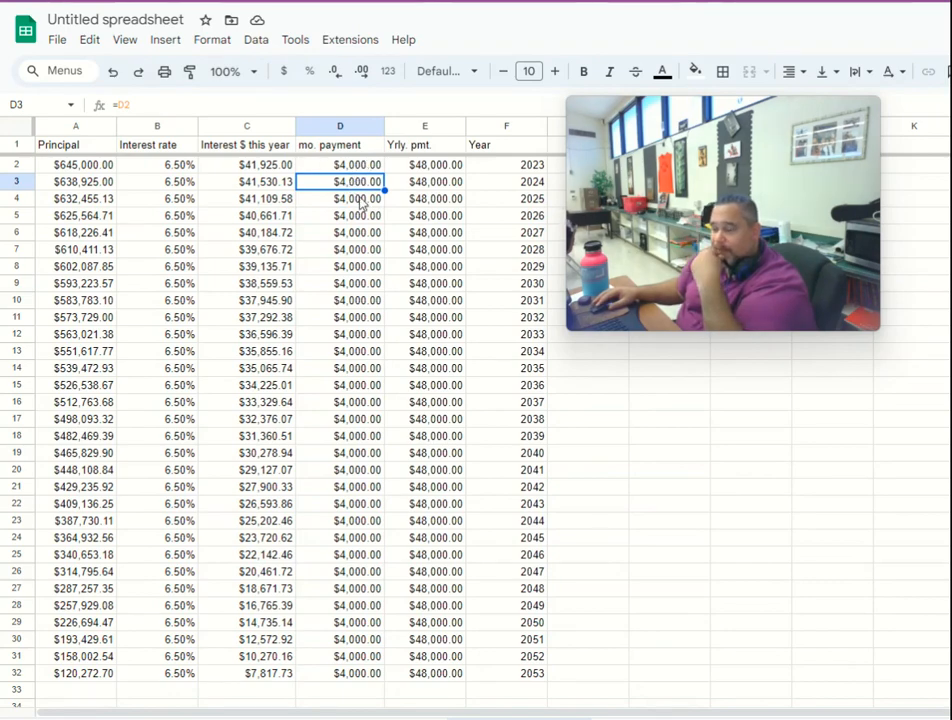
left_click(362, 165)
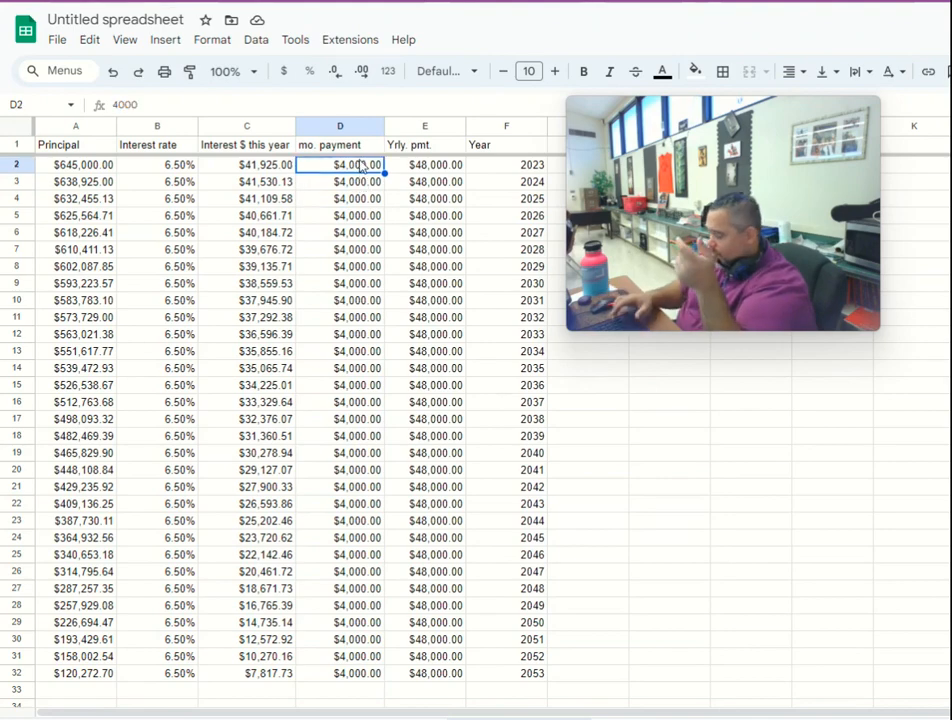
type("3,50")
type("00")
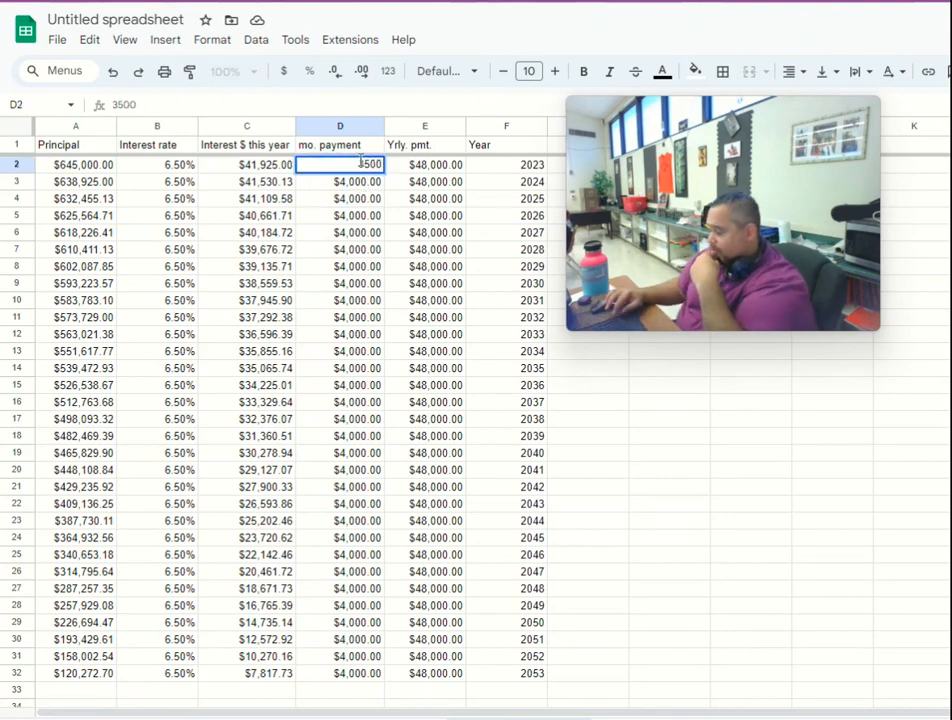
key("Return")
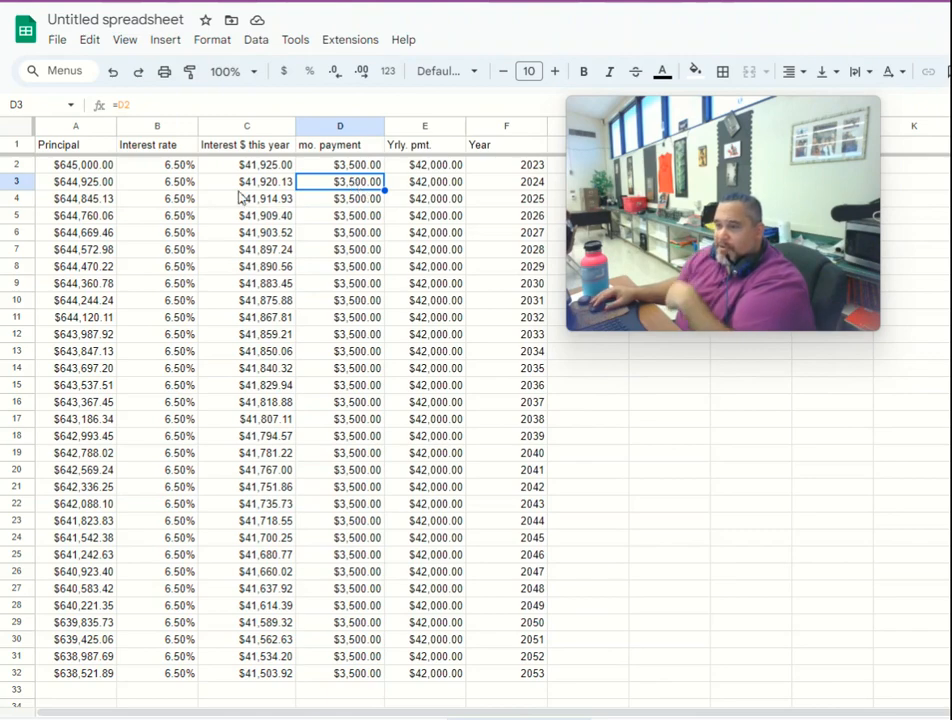
- Examine the 2023 monthly payment and how the principal in column A changes from 2024 through 2053
left_click(349, 169)
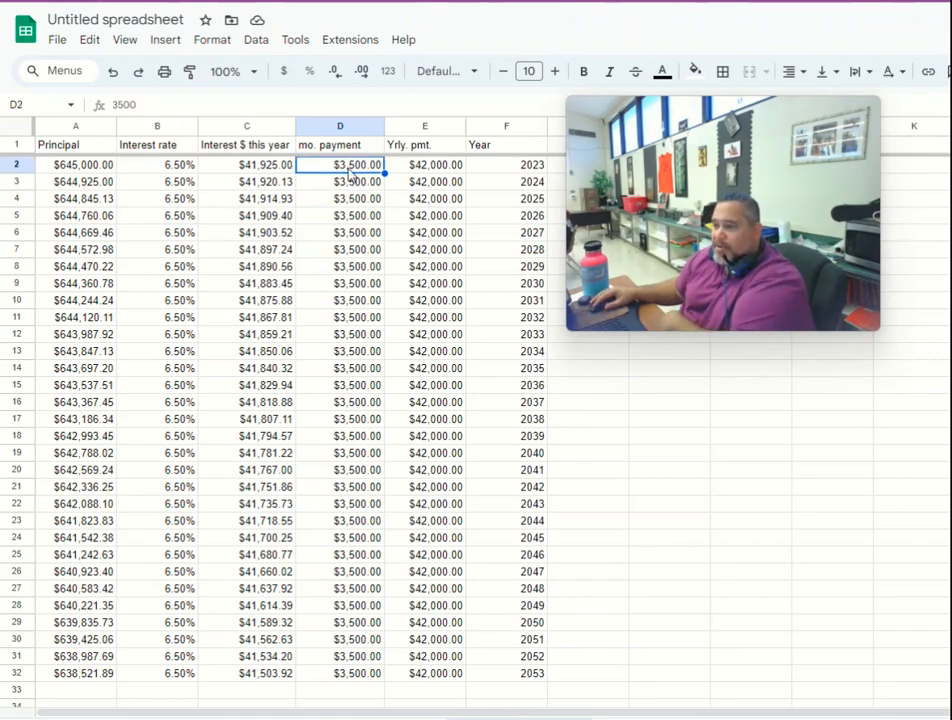
left_click(88, 186)
left_click(88, 199)
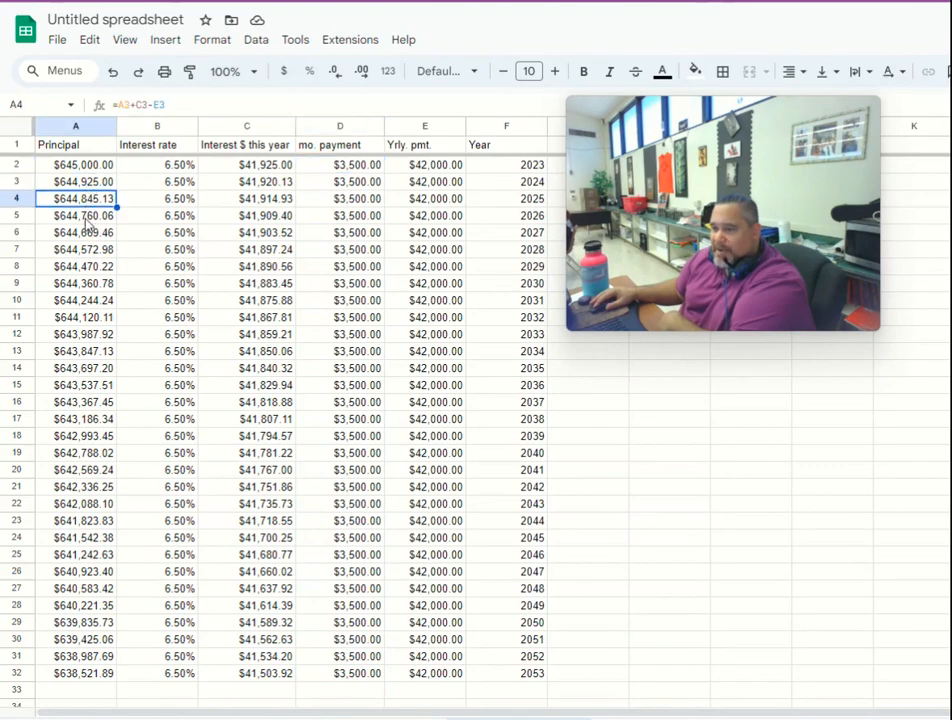
left_click(87, 216)
left_click(86, 233)
left_click(85, 252)
left_click(78, 369)
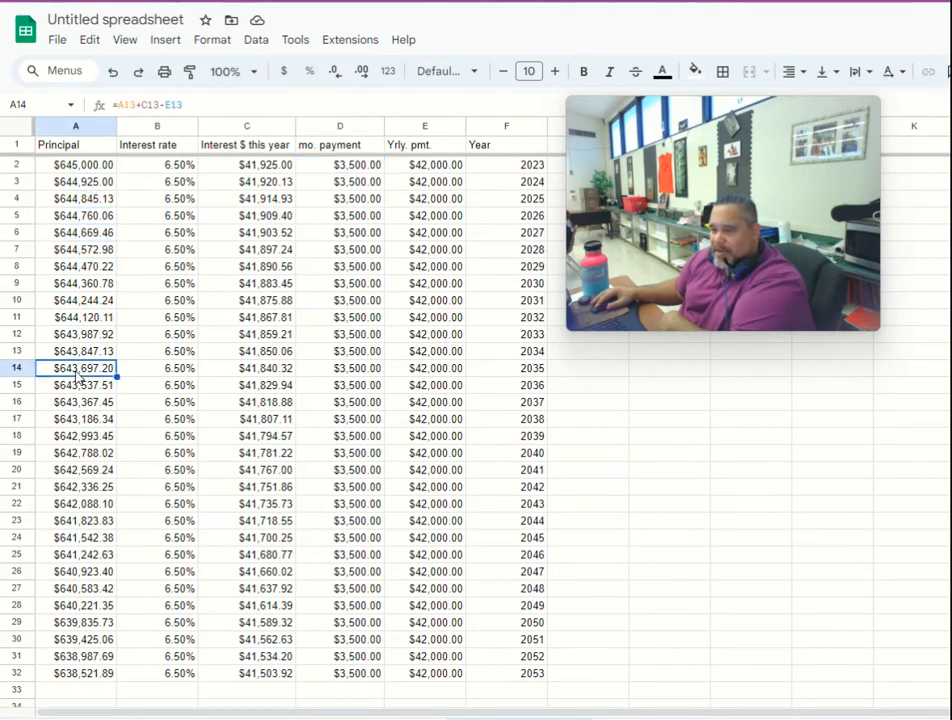
left_click(80, 438)
left_click(74, 555)
left_click(86, 639)
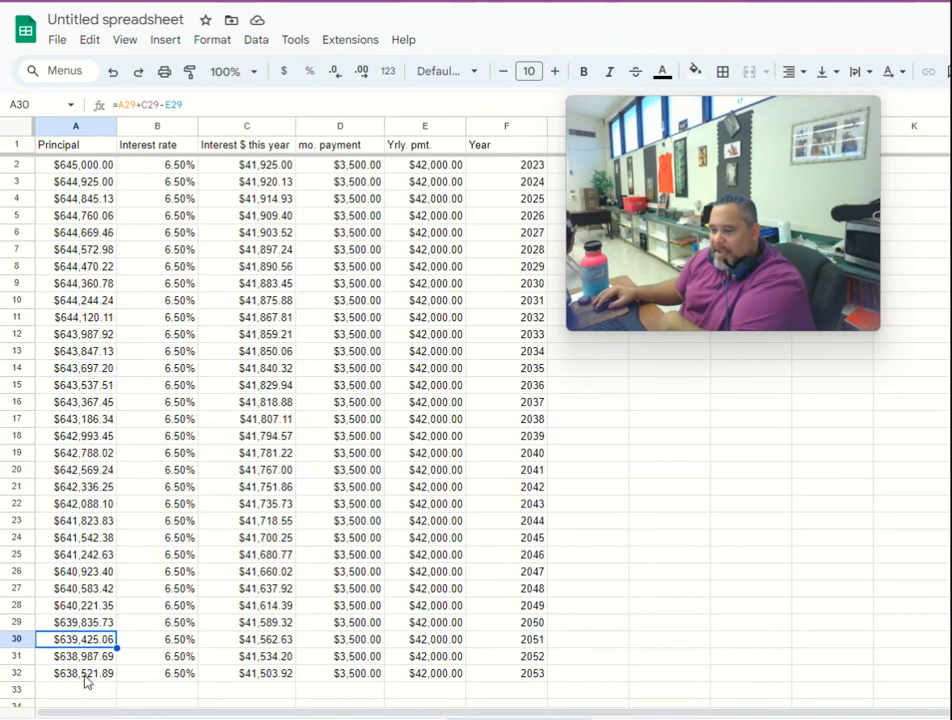
left_click(85, 677)
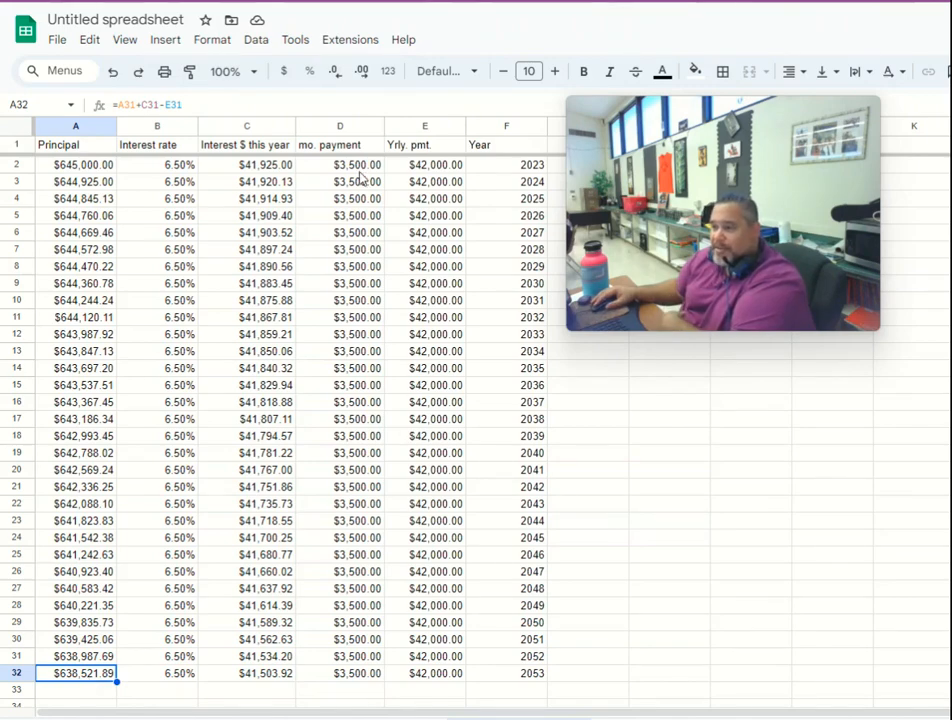
left_click(361, 164)
type("45,0")
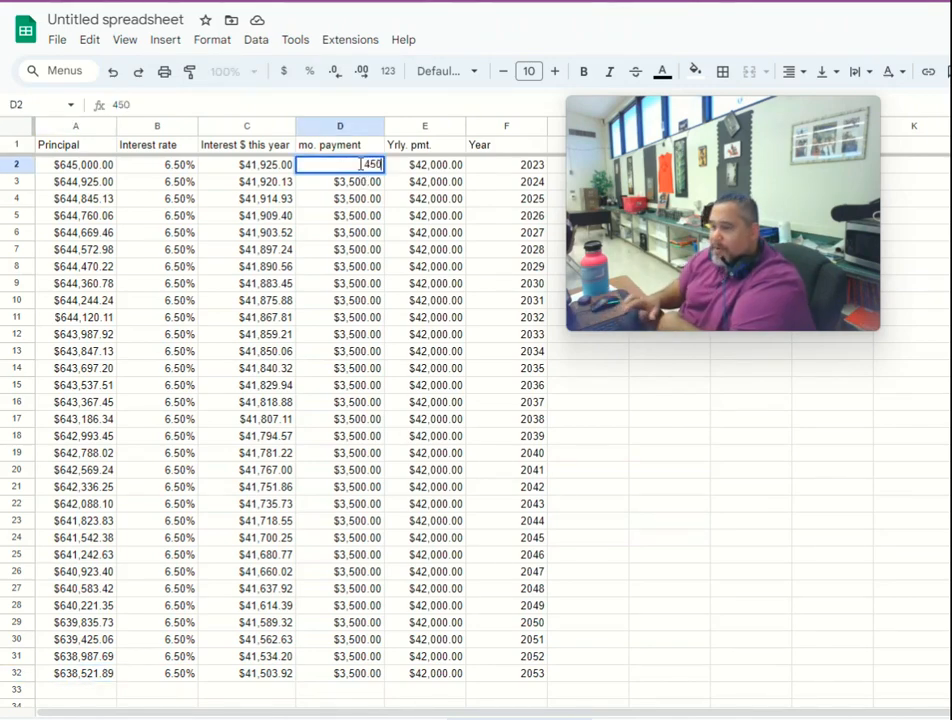
type("00")
key("Return")
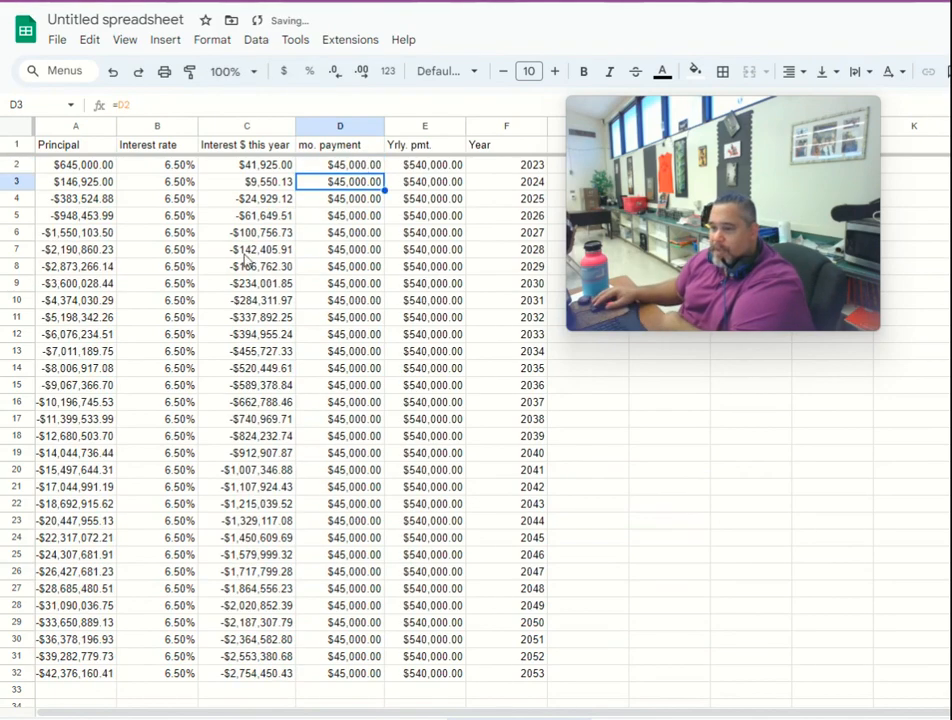
- Set the 2023 monthly payment in D2 to 4500
left_click(340, 164)
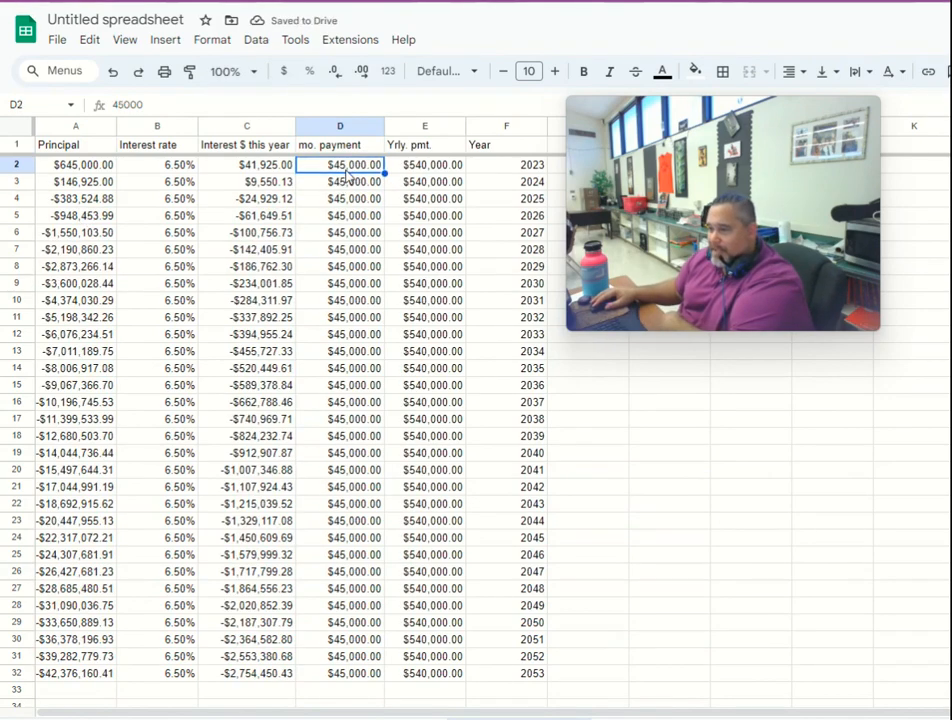
type("4500")
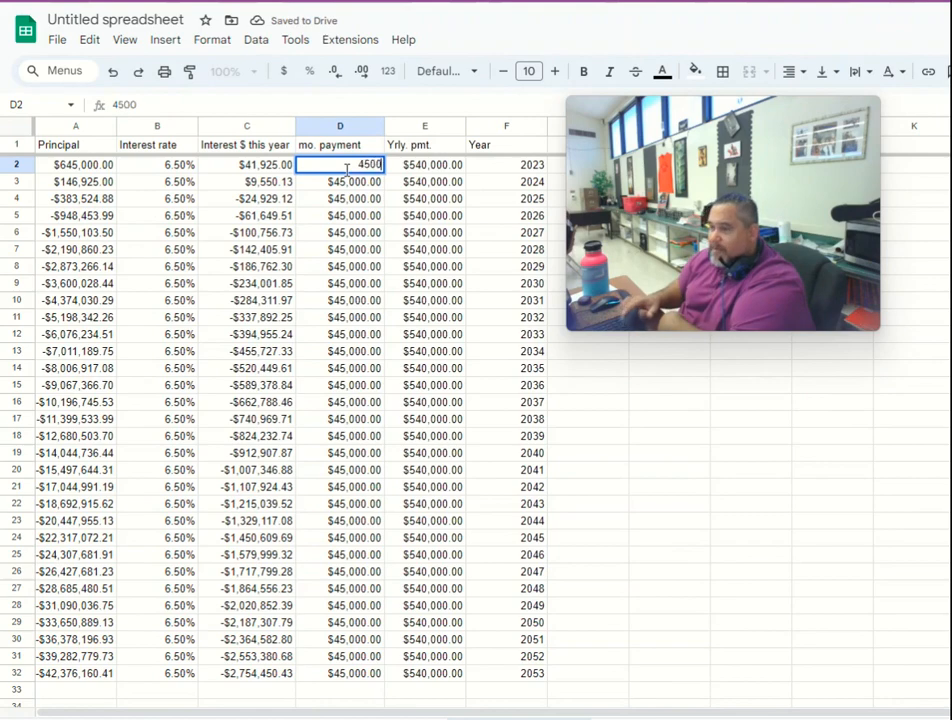
key("Return")
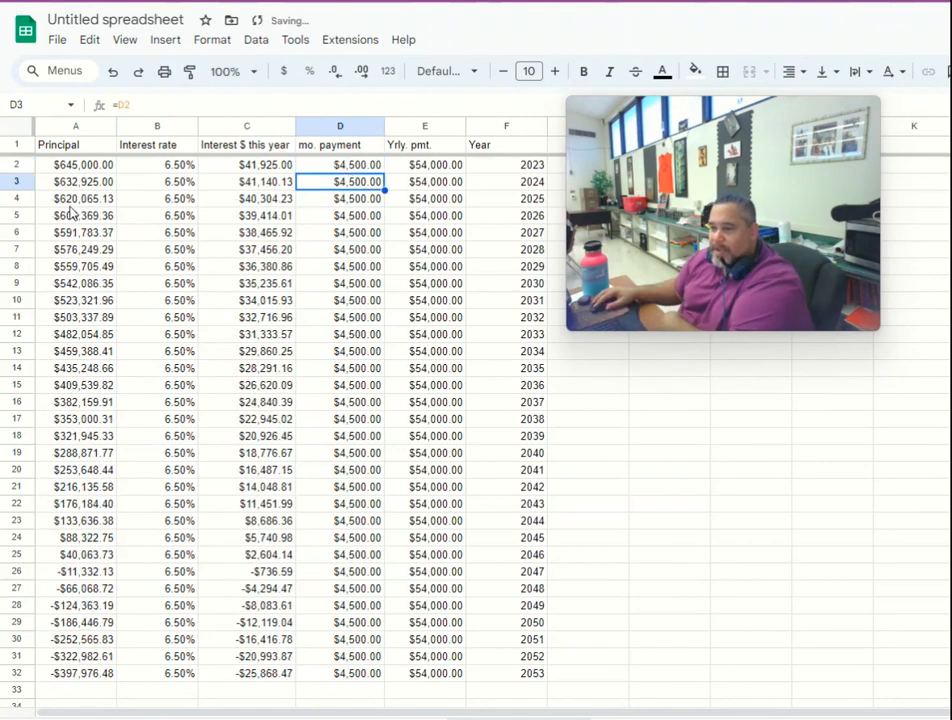
- Examine how the principal in column A declines between 2028 and 2041
left_click(80, 249)
left_click(80, 300)
left_click(80, 317)
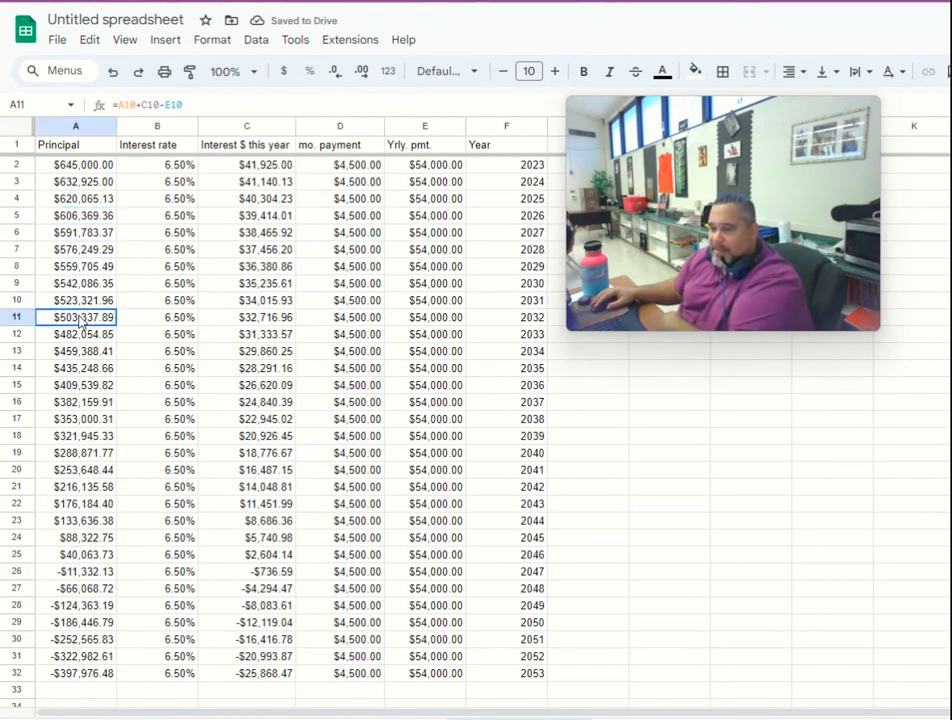
left_click(80, 334)
left_click(80, 368)
left_click(83, 402)
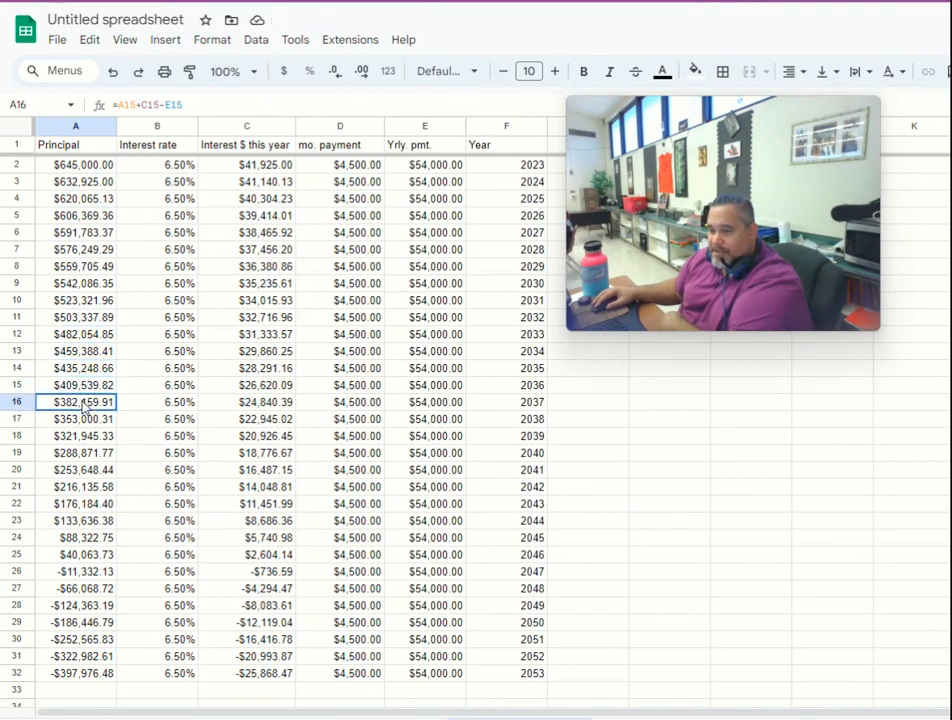
left_click(85, 420)
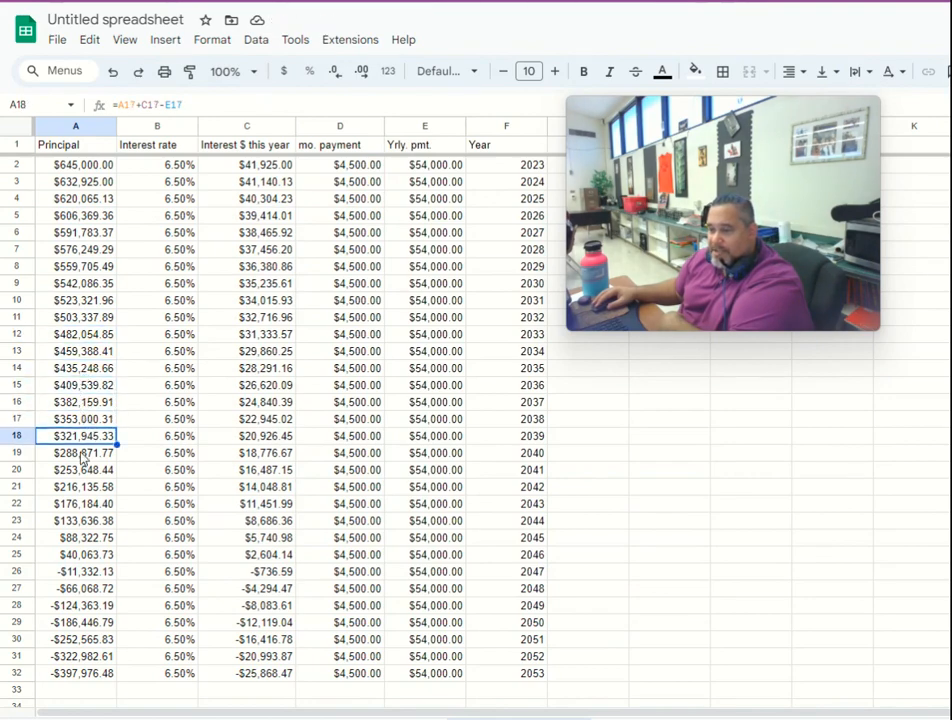
left_click(82, 457)
left_click(84, 470)
- Trace the principal in column A year by year from the 2023 starting amount down to 2046
left_click(77, 185)
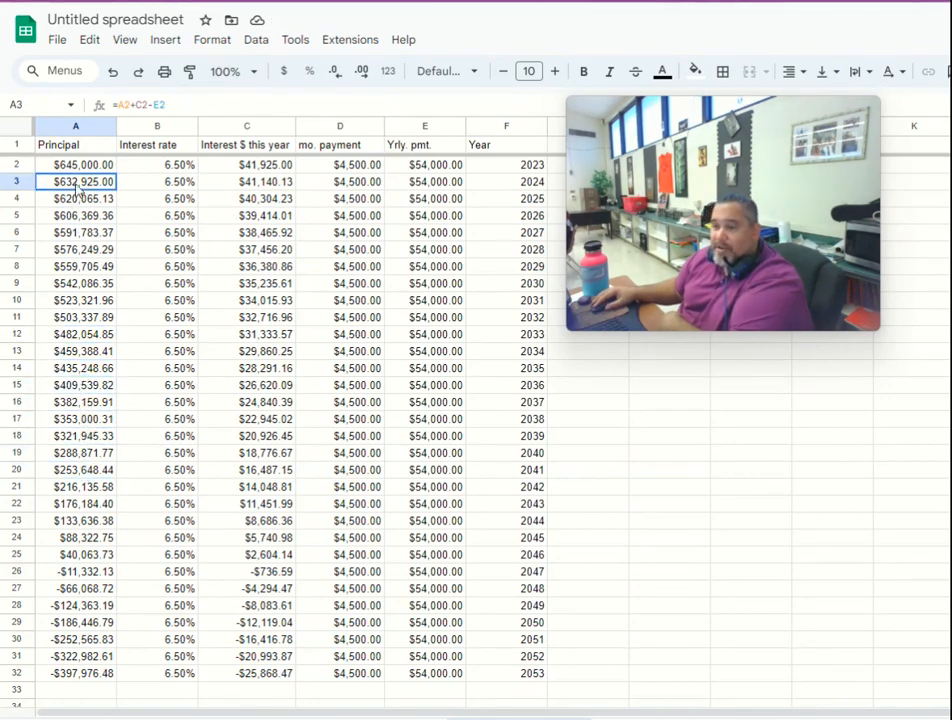
left_click(62, 199)
key("Up")
key("Up")
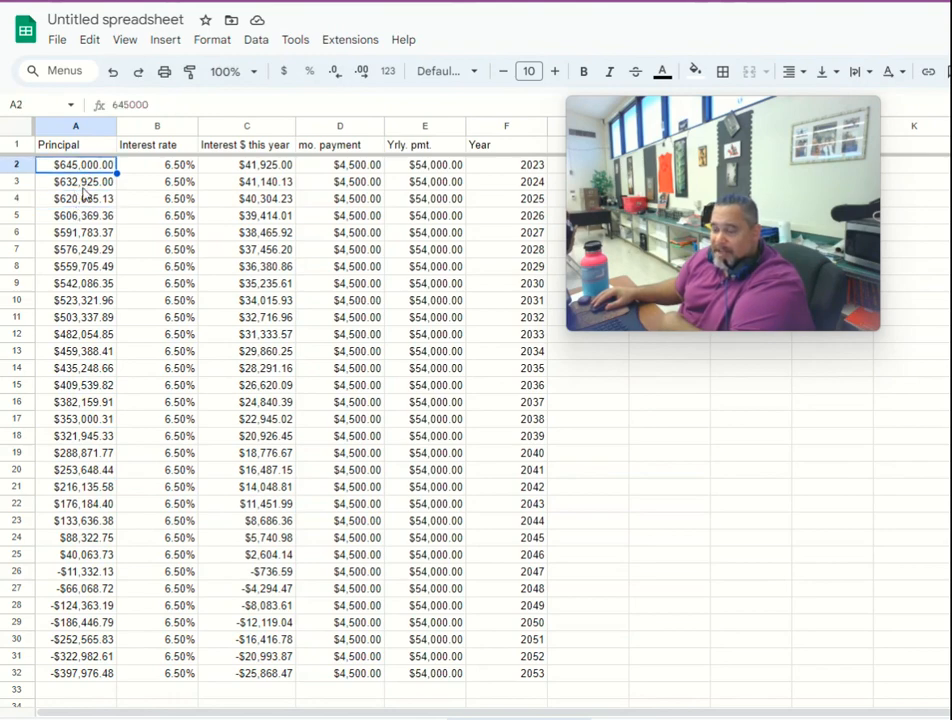
key("Down")
key("Down")
key("Down")
key("Down")
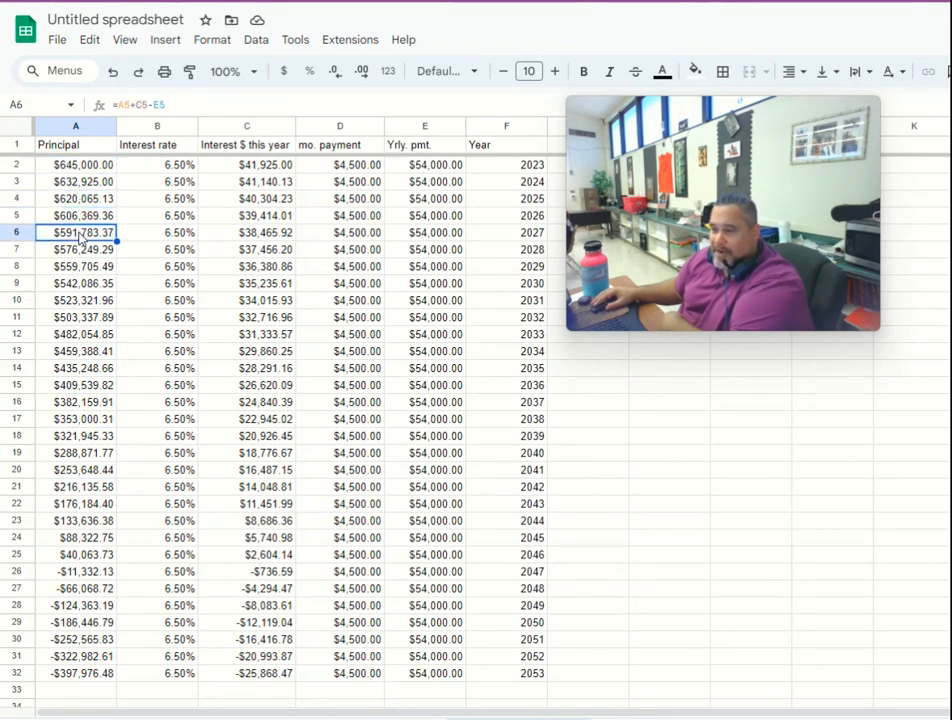
key("Down")
key("Down")
key("Down")
key("Down")
key("Down")
key("Down")
key("Down")
key("Down")
key("Down")
key("Down")
key("Down")
key("Down")
key("Down")
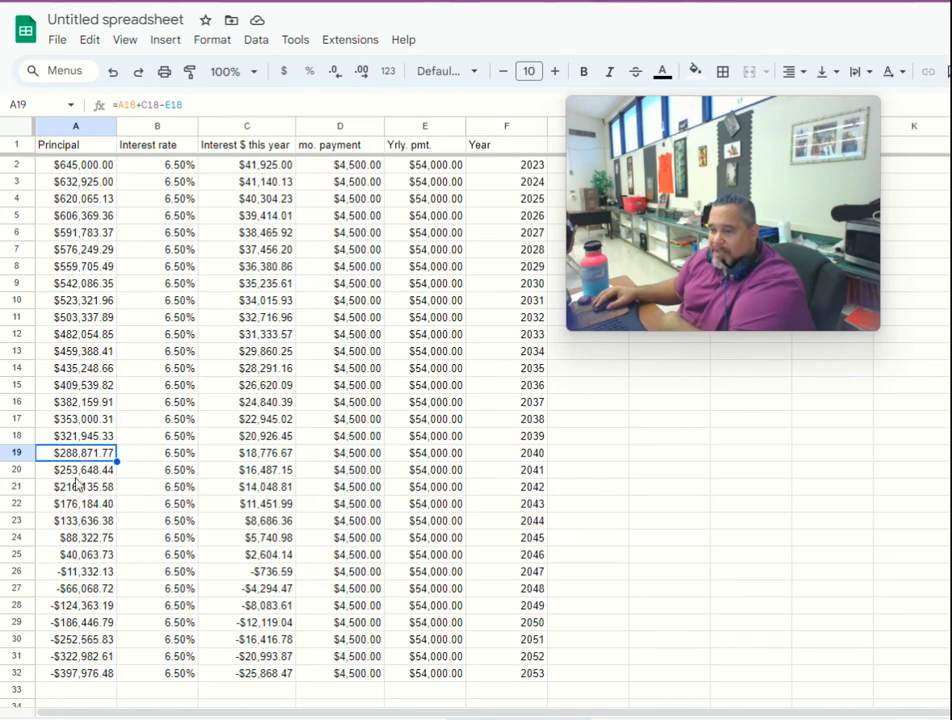
key("Down")
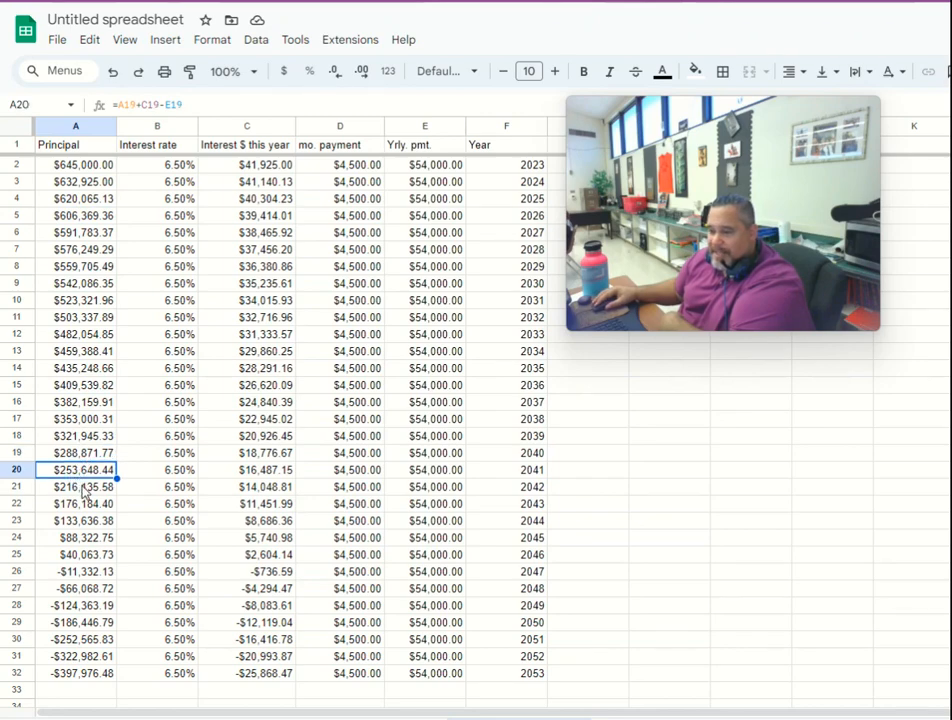
key("Down")
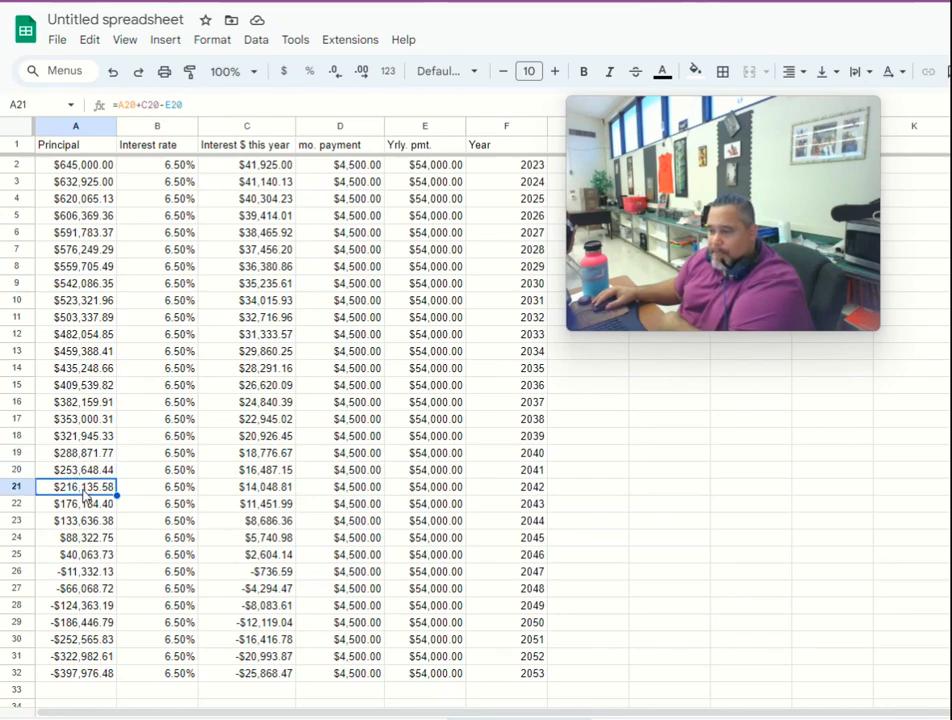
left_click(77, 473)
left_click(76, 487)
left_click(84, 506)
left_click(83, 524)
left_click(66, 539)
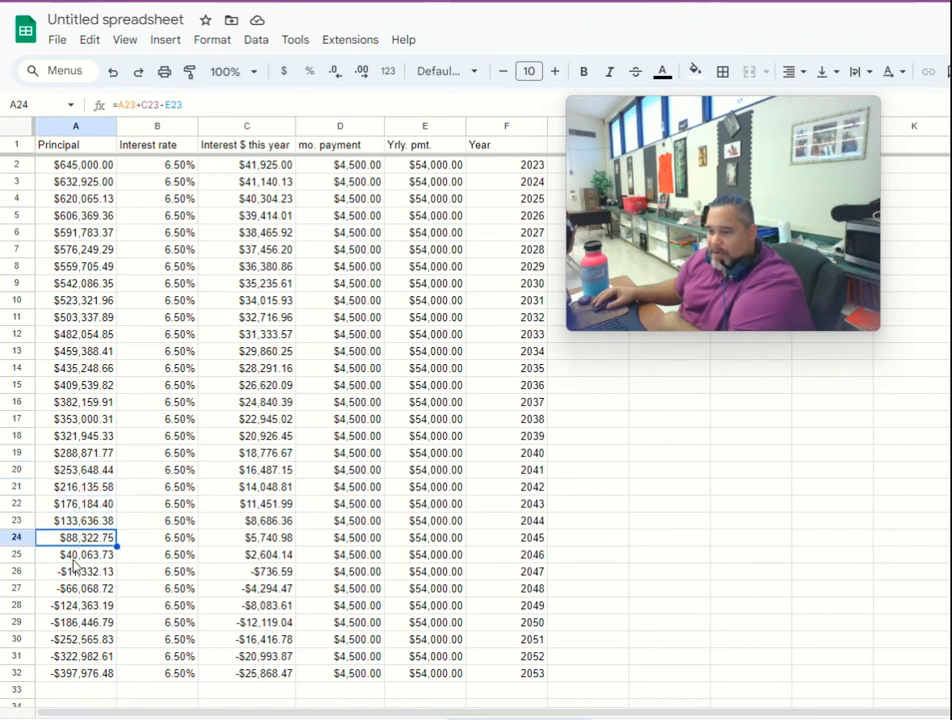
left_click(77, 558)
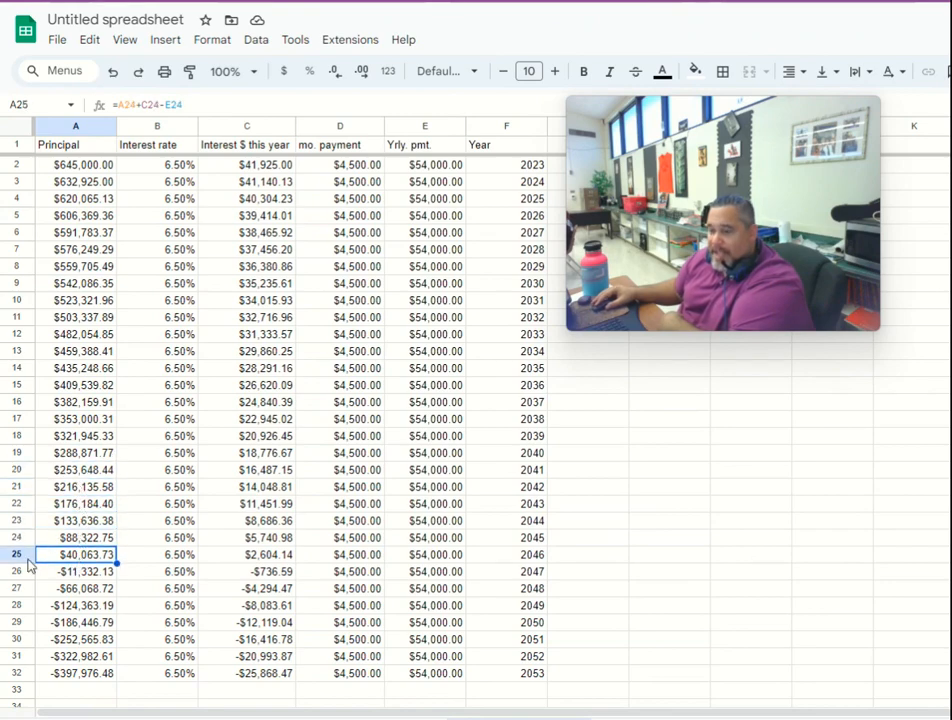
- Compare the 2046 and 2047 years in column F with their principal amounts, and check the 2047 interest rate
left_click(533, 560)
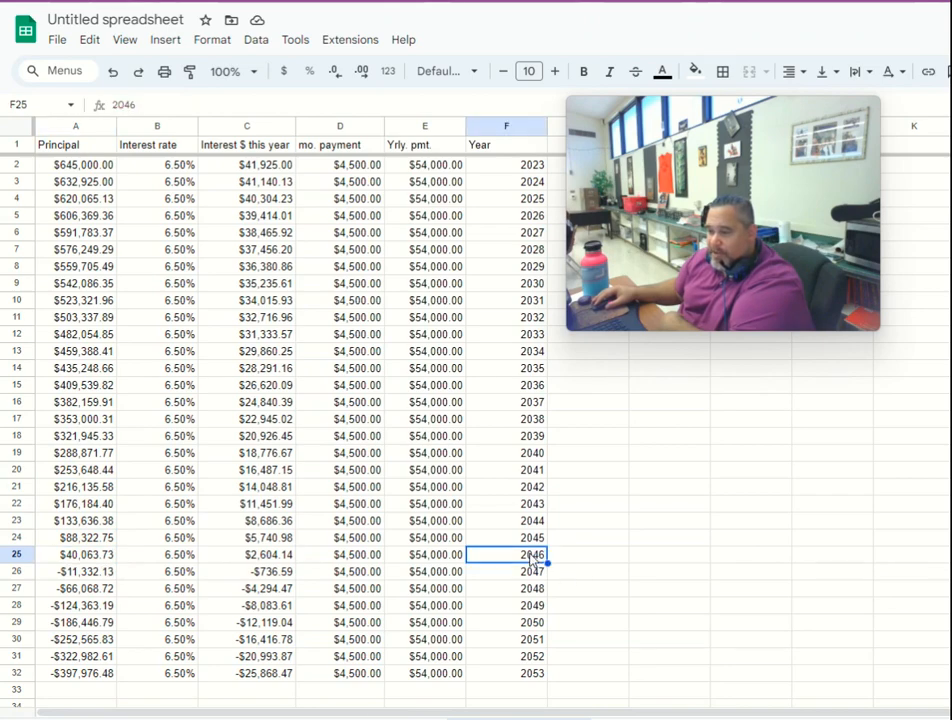
left_click(100, 557)
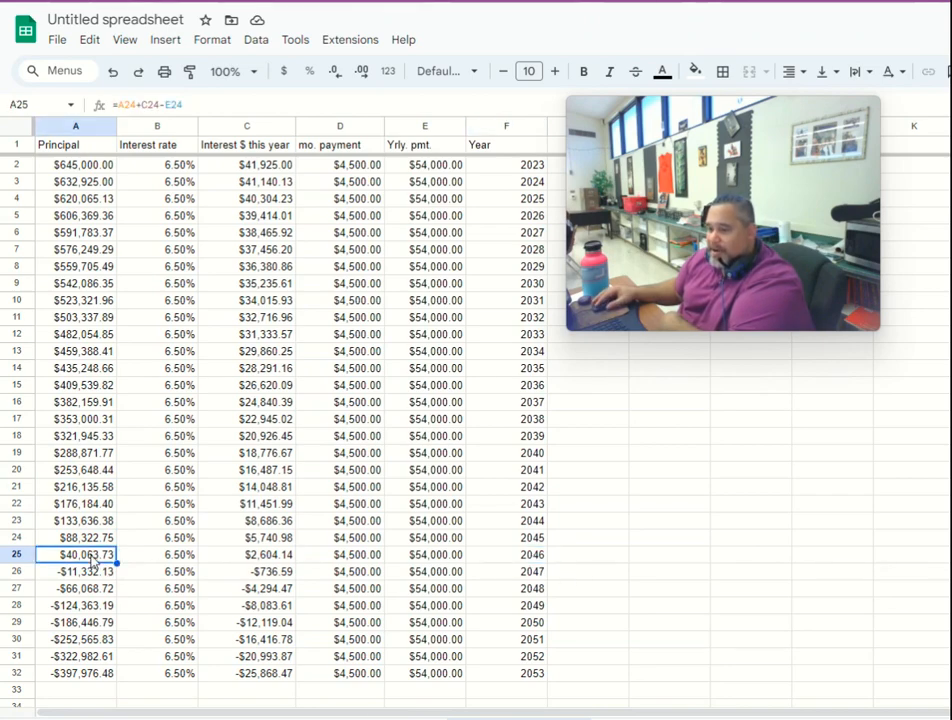
left_click(530, 558)
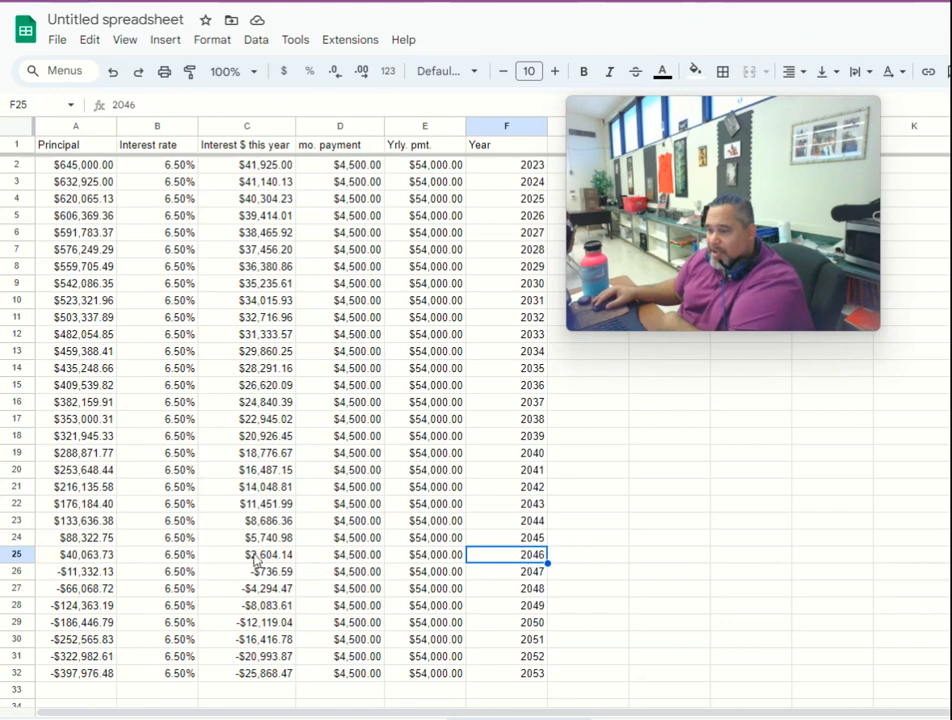
left_click(506, 573)
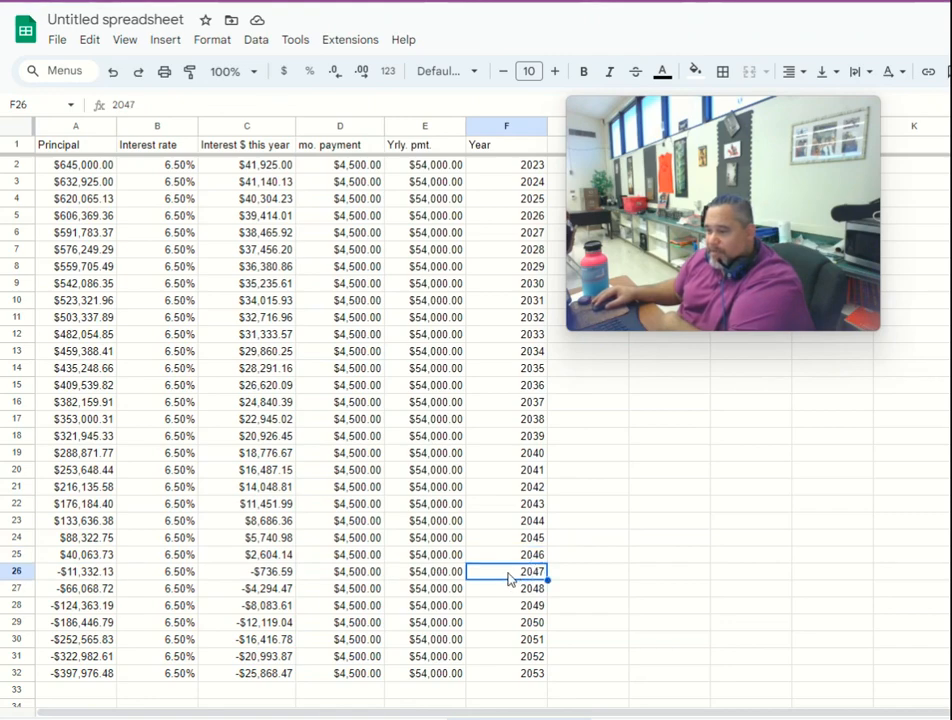
left_click(84, 573)
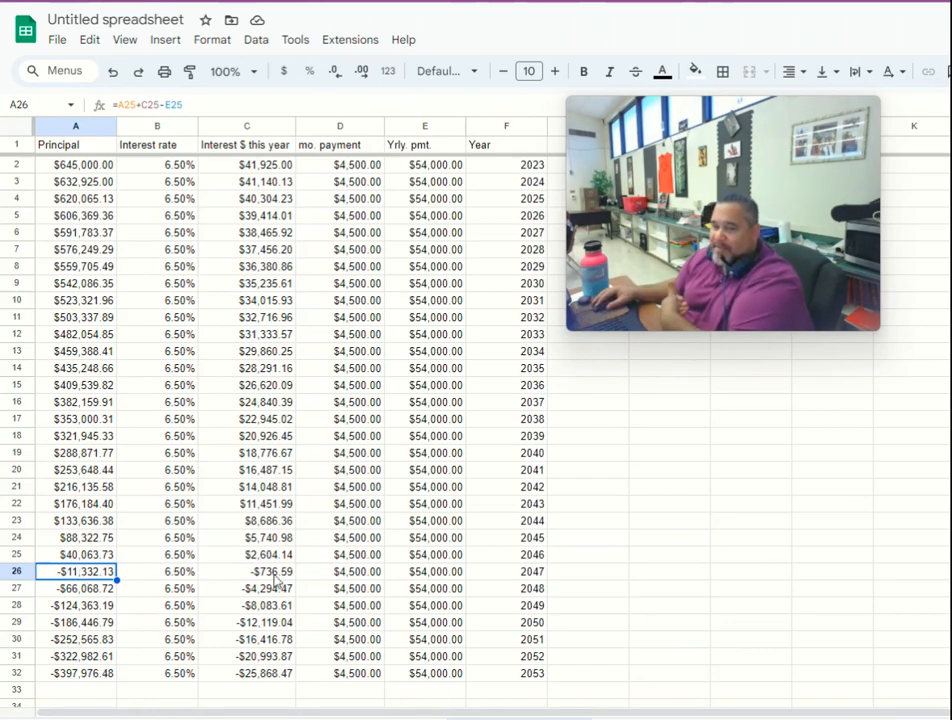
left_click(178, 571)
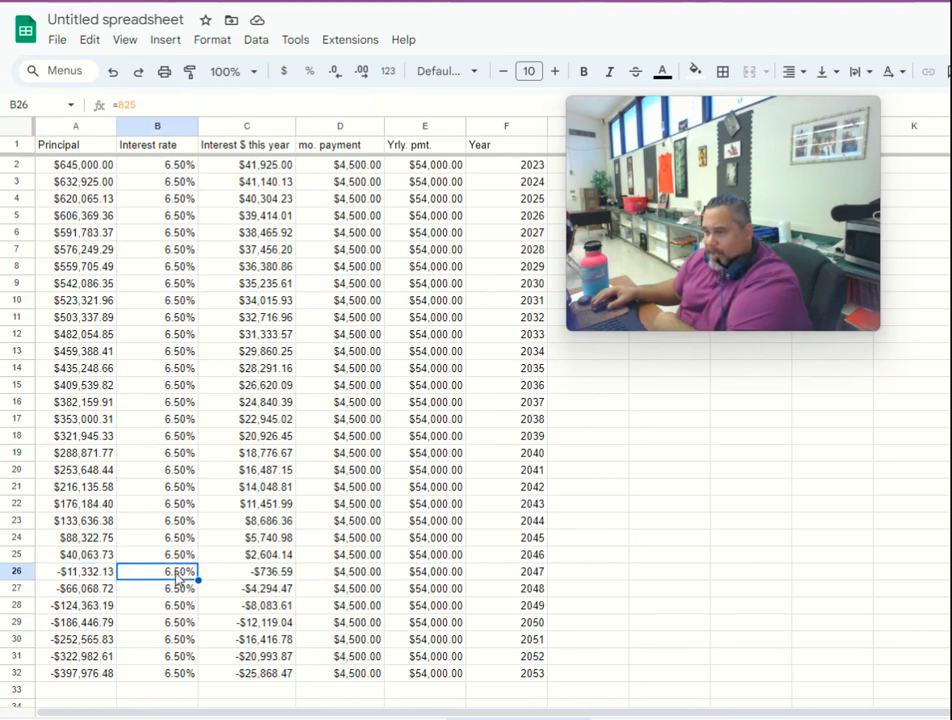
- Review the 2023 monthly payment in D2 and the principal, interest rate and yearly interest column headers
left_click(340, 166)
left_click(98, 150)
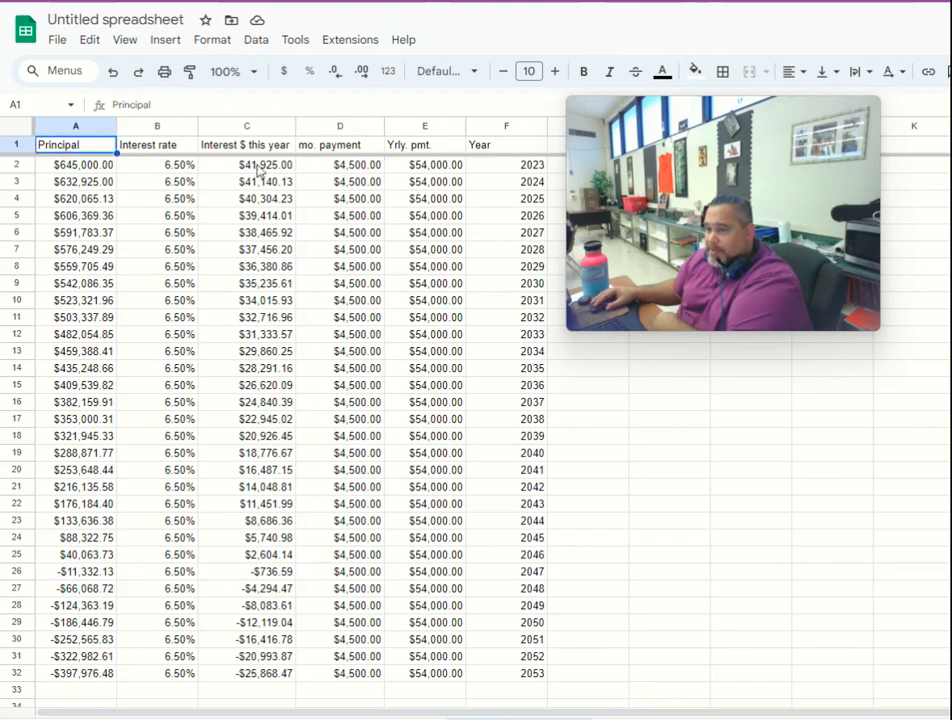
left_click(148, 156)
left_click(237, 147)
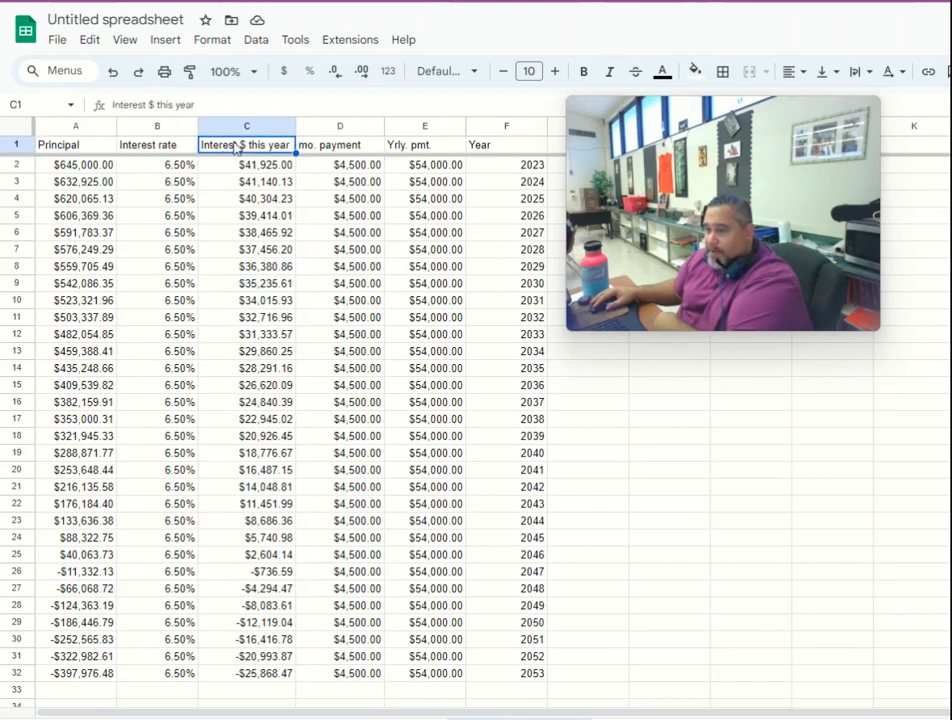
left_click(354, 167)
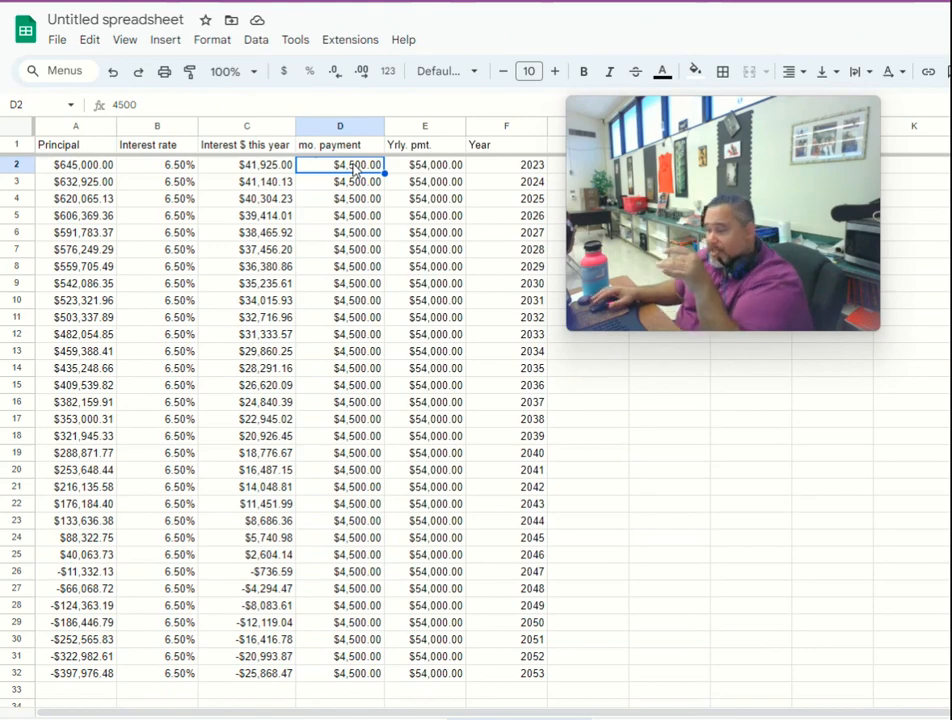
- Set the 2023 monthly payment in D2 to $5,000 and check the yearly payment calculation in E2
type("5,000")
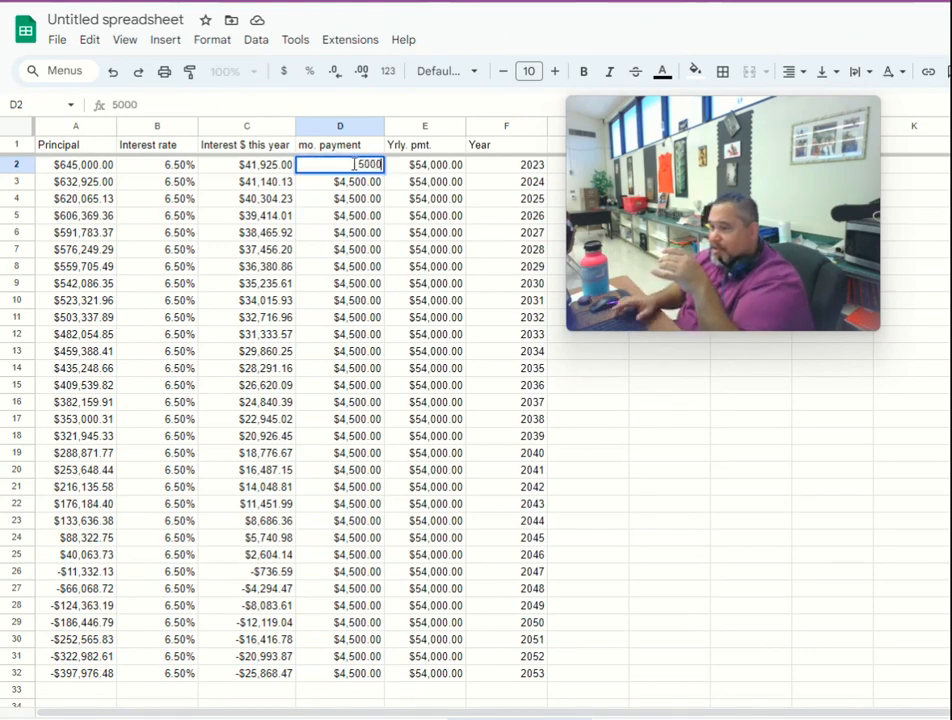
key("Return")
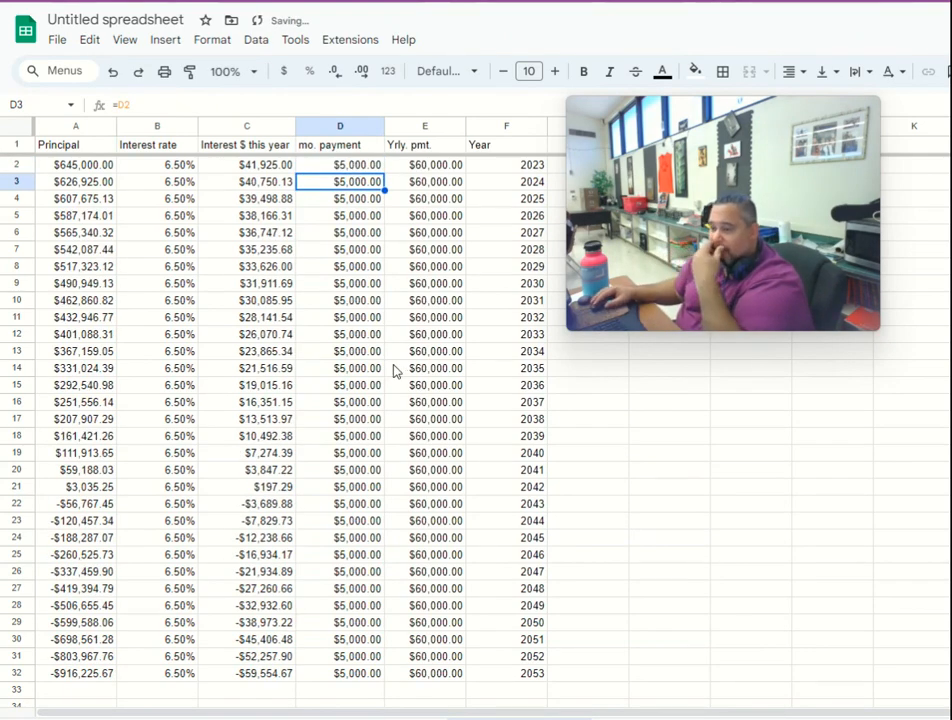
left_click(425, 166)
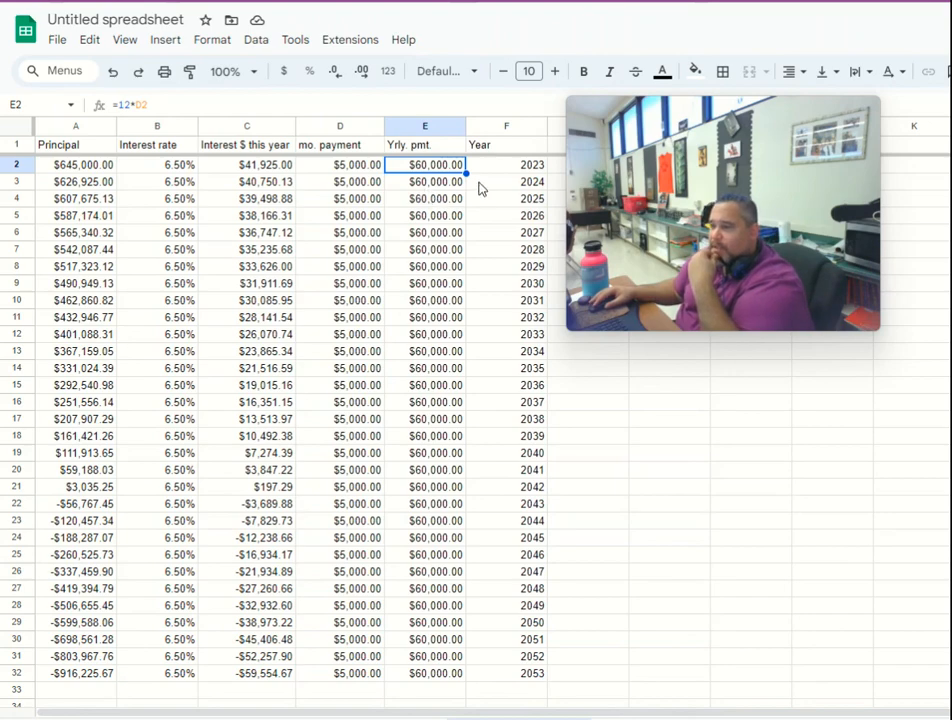
key("Right")
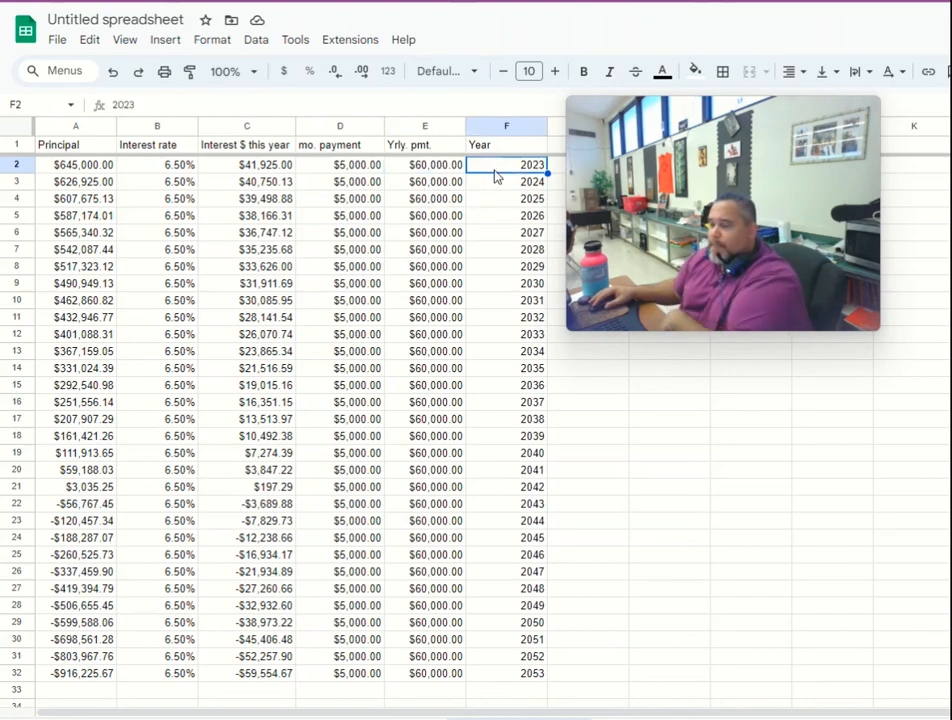
left_click(435, 171)
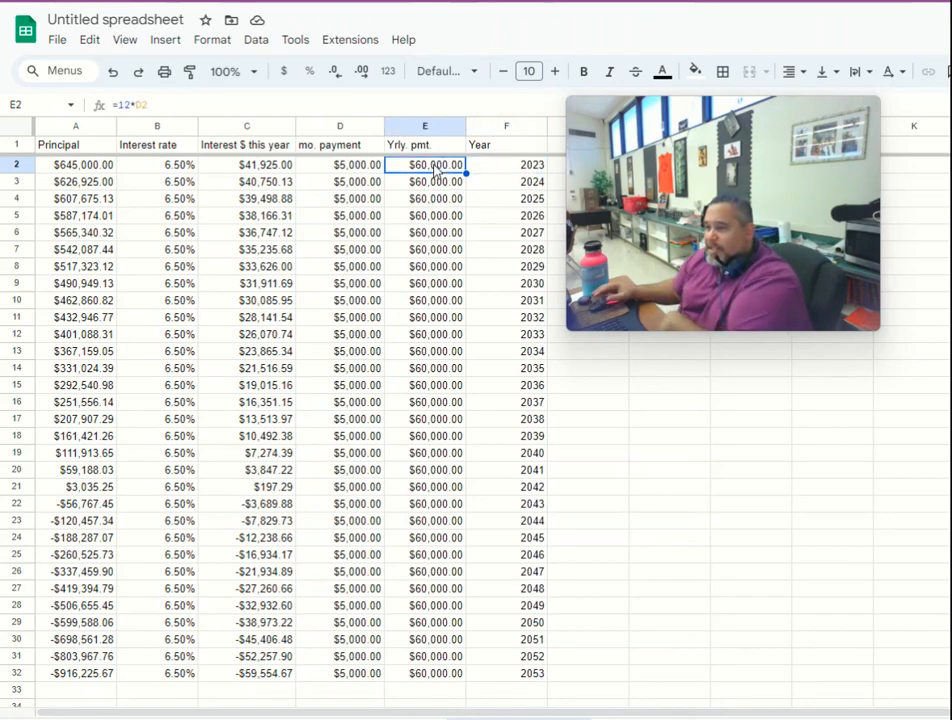
- Open the 2024 principal formula in A3 to see which cells it references, leaving it unedited
left_click(192, 233)
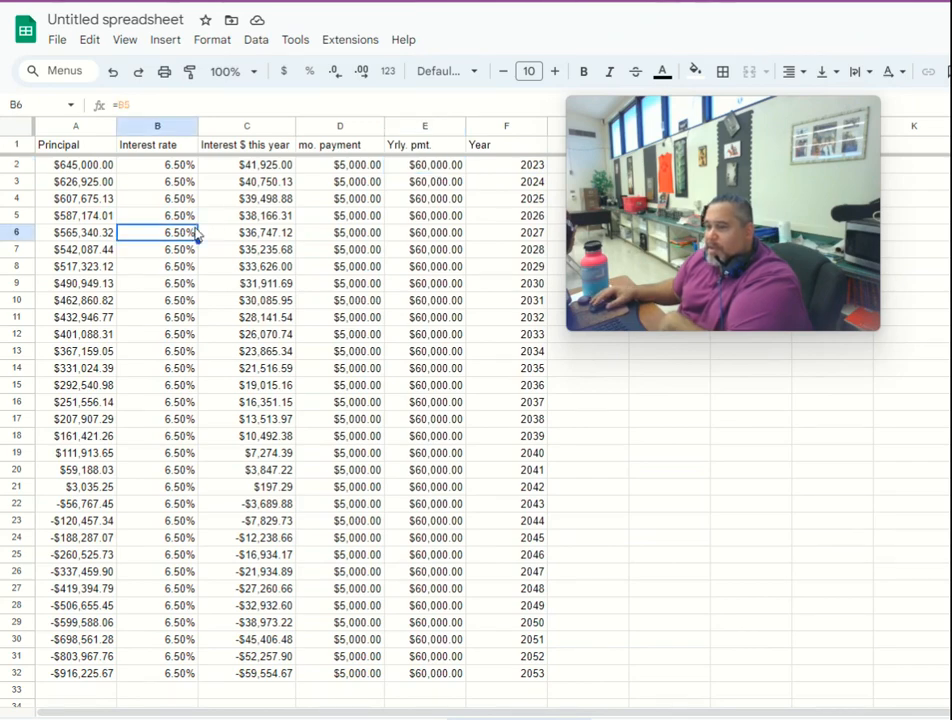
left_click(92, 186)
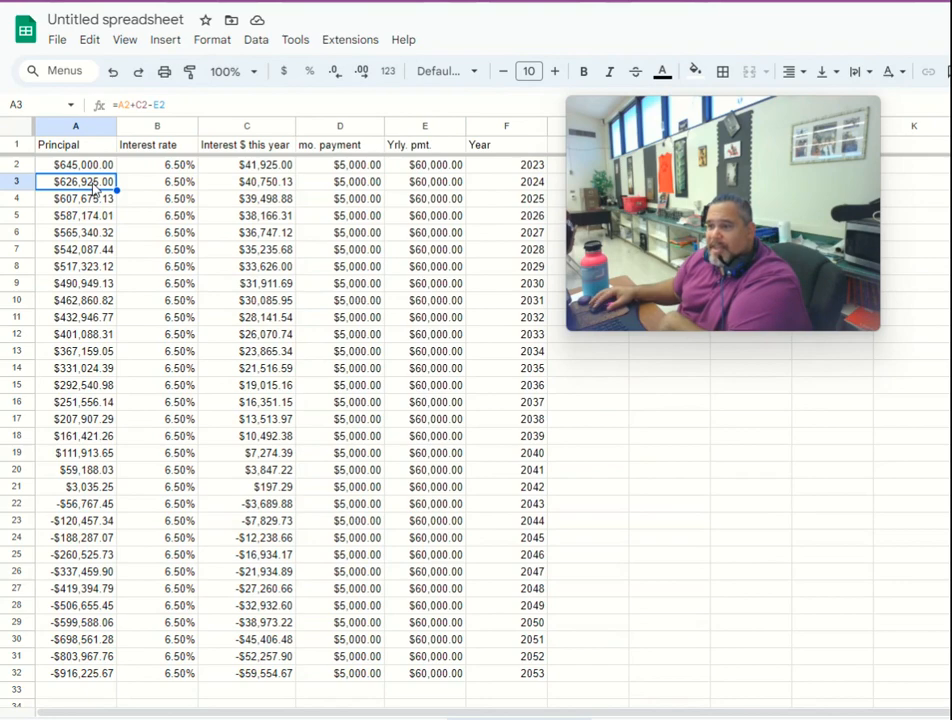
double_click(92, 186)
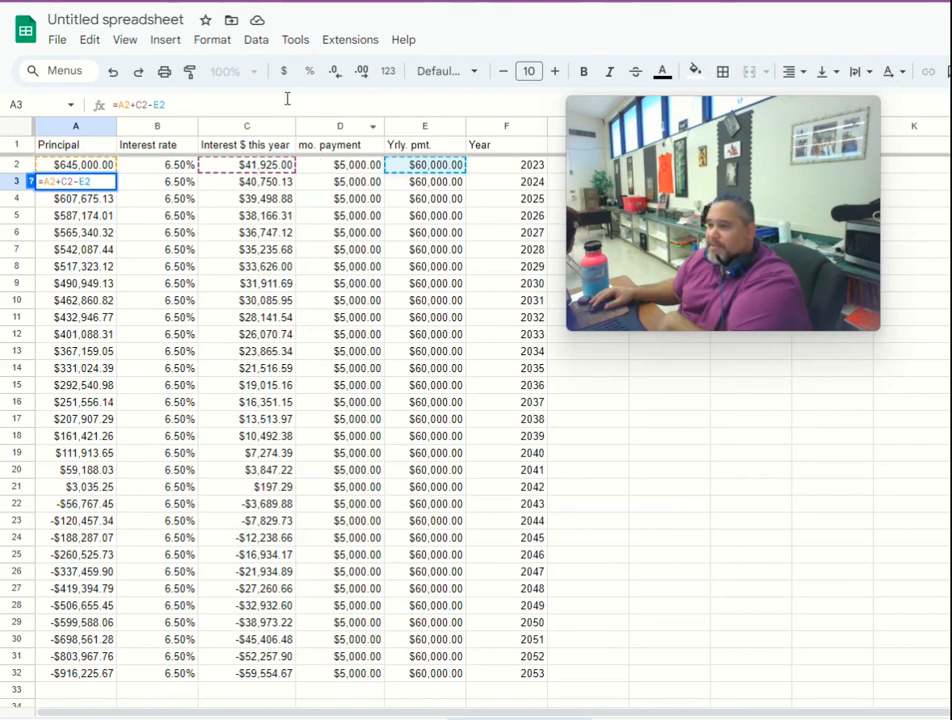
key("Return")
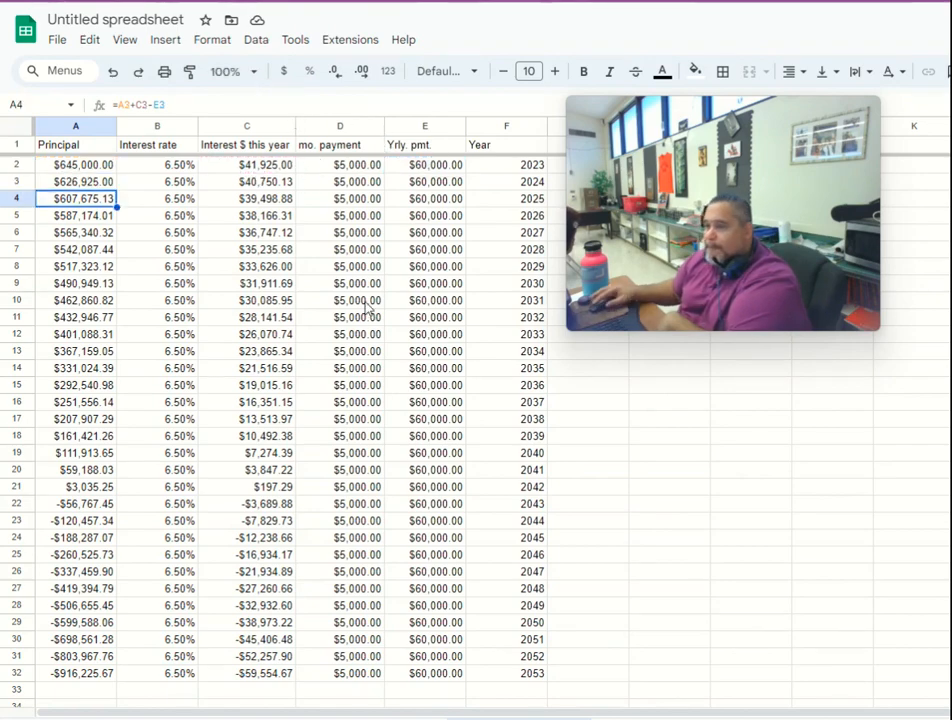
- Examine the parts of the A3 formula =A2+C2-E2 up close, highlighting the yearly payment subtraction -E2
left_click(248, 72)
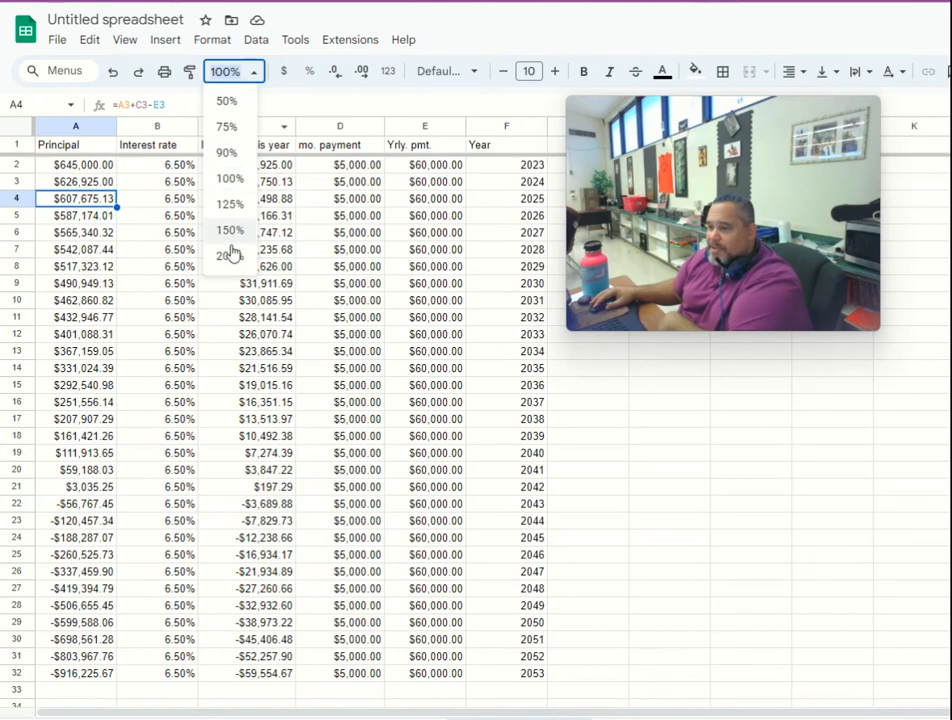
left_click(230, 256)
left_click_drag(615, 255, 393, 542)
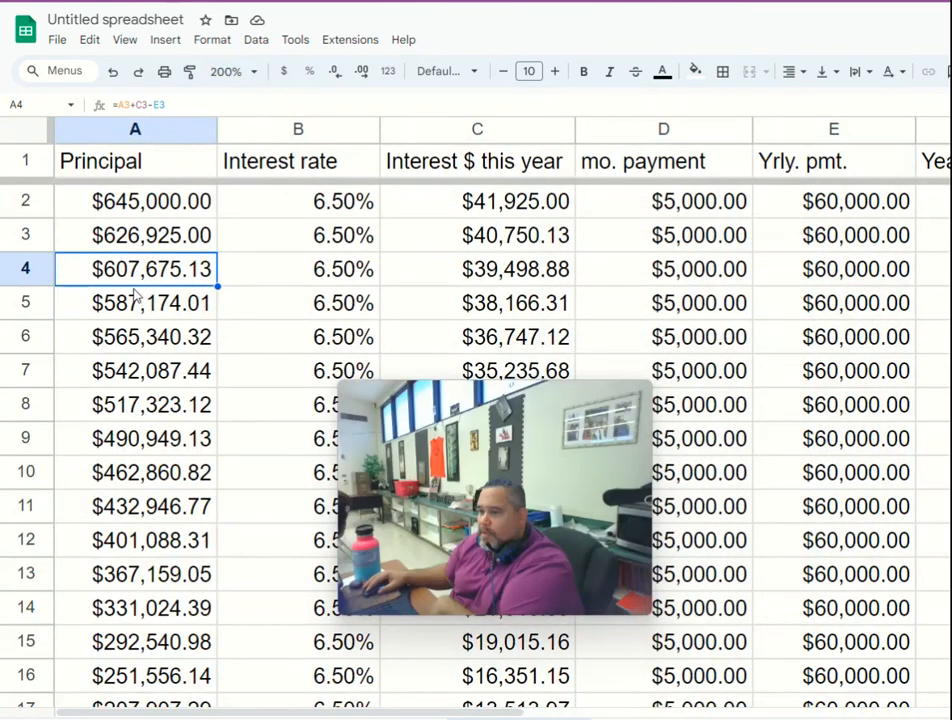
double_click(148, 236)
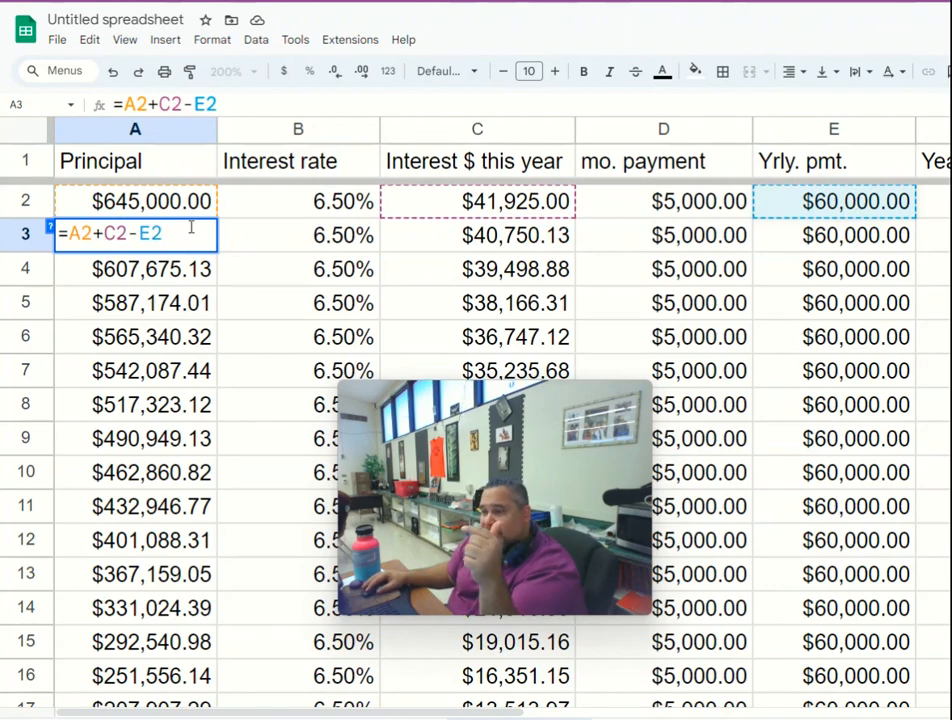
left_click_drag(130, 235, 165, 235)
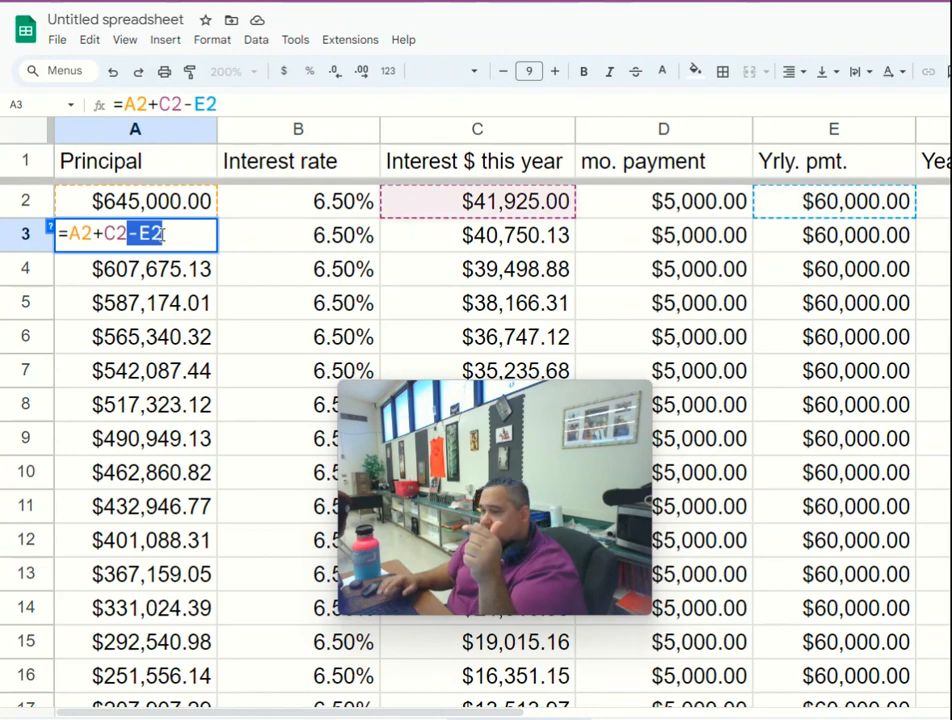
key("Return")
left_click(163, 240)
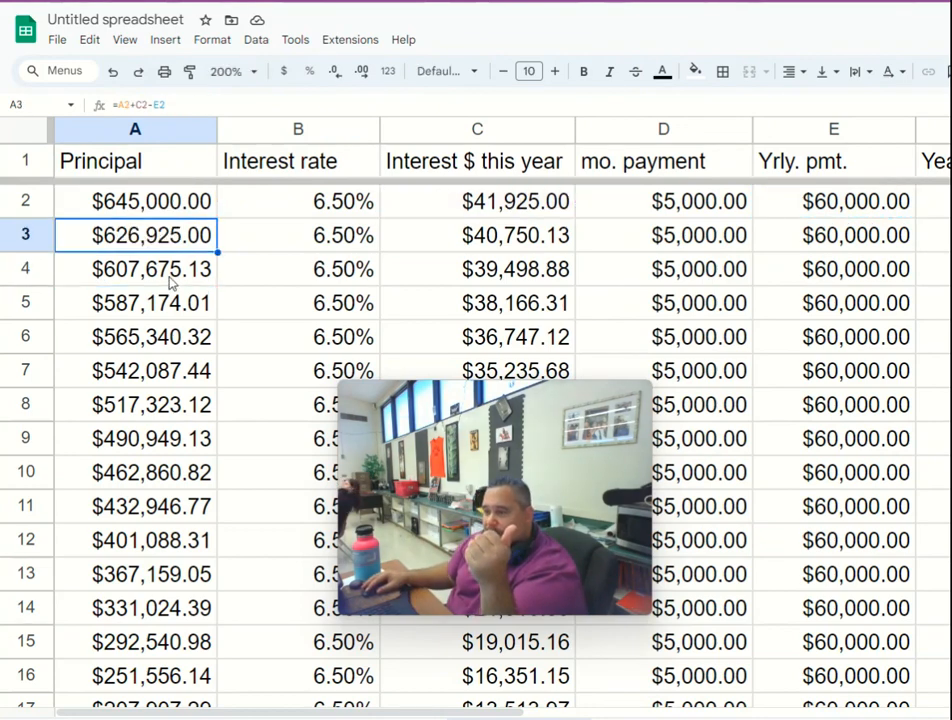
- Inspect the 2025 principal formula =A3+C3-E3 in A4 and undo the accidental edit to it
left_click(168, 270)
double_click(169, 272)
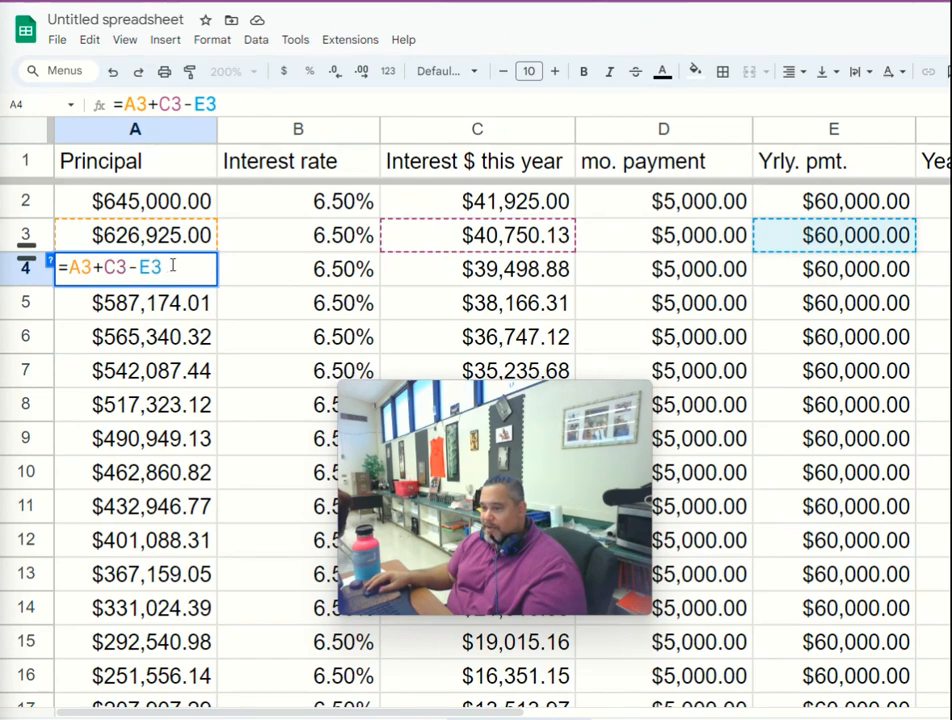
key("Return")
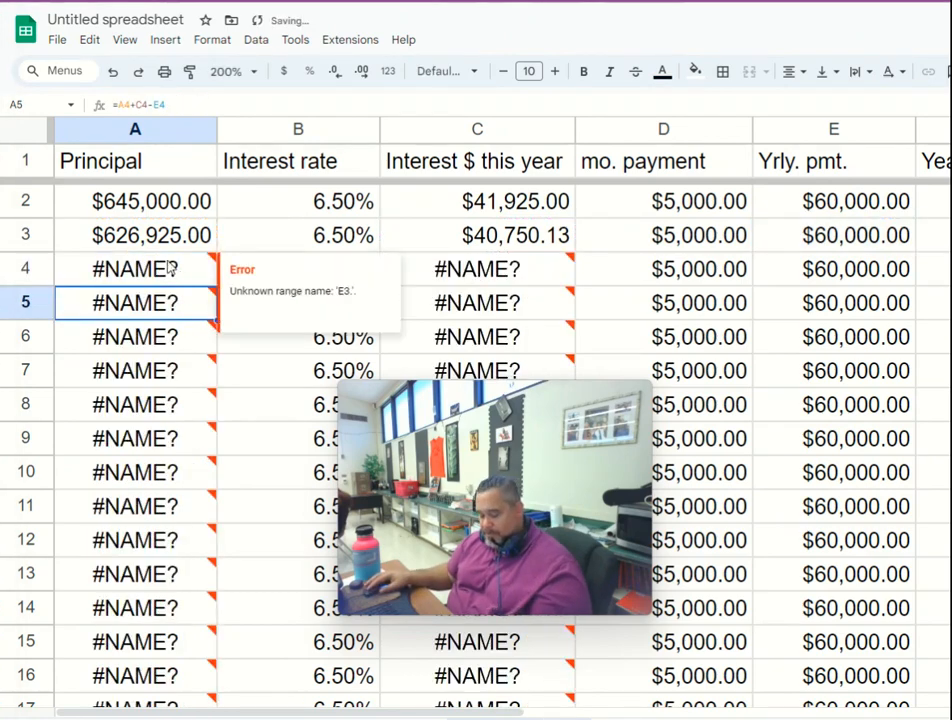
left_click(170, 268)
left_click(246, 282)
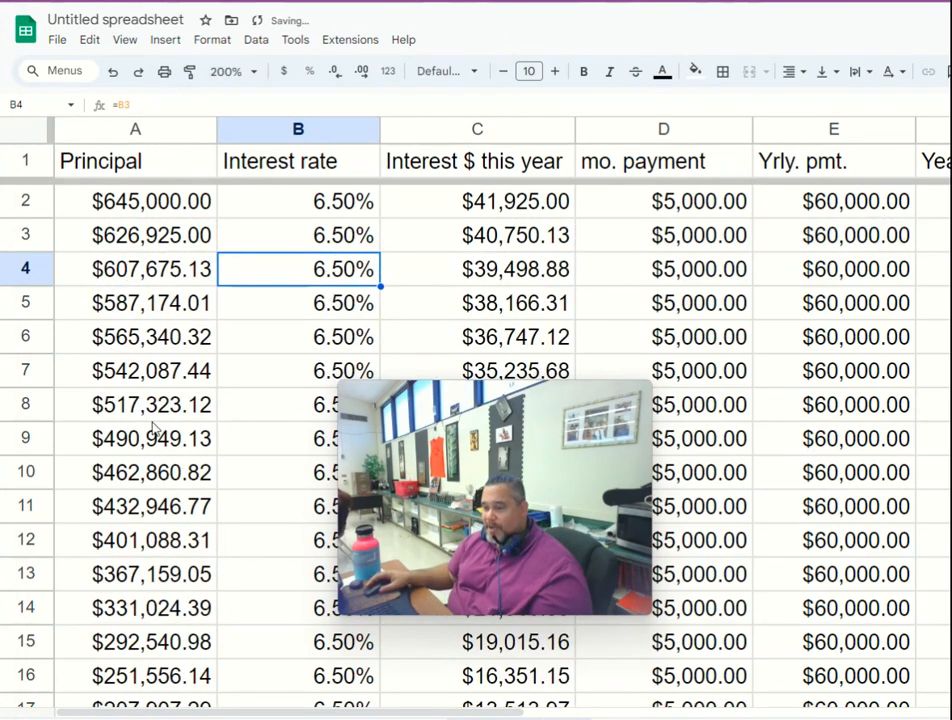
- Set the 2023 monthly payment in D2 to $5,299 and check where the principal in column A runs out
scroll(150, 430, "down", 4)
scroll(150, 425, "up", 4)
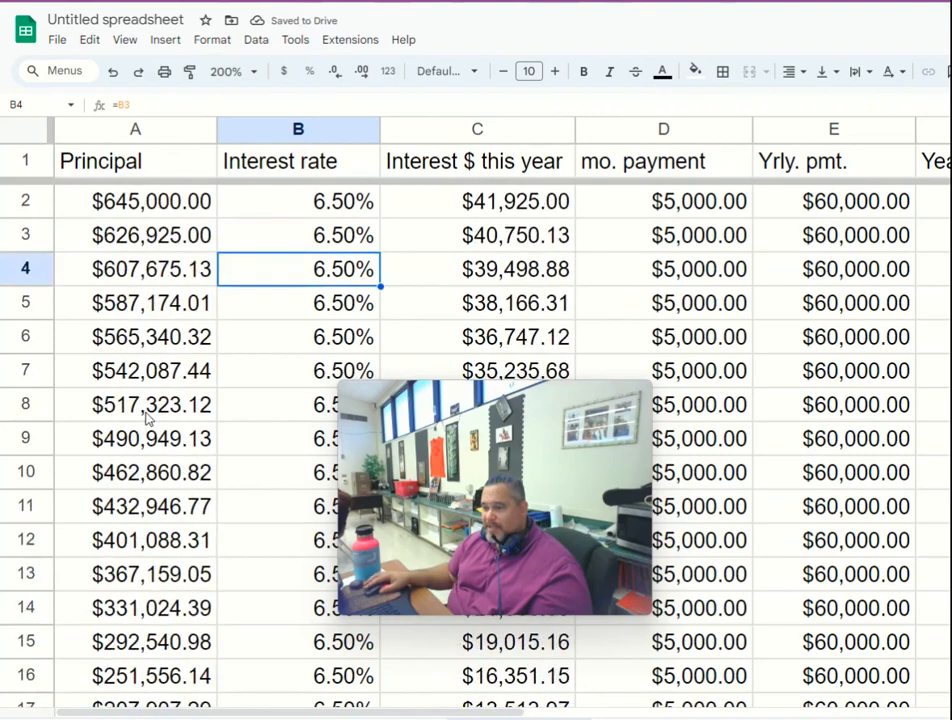
left_click(661, 206)
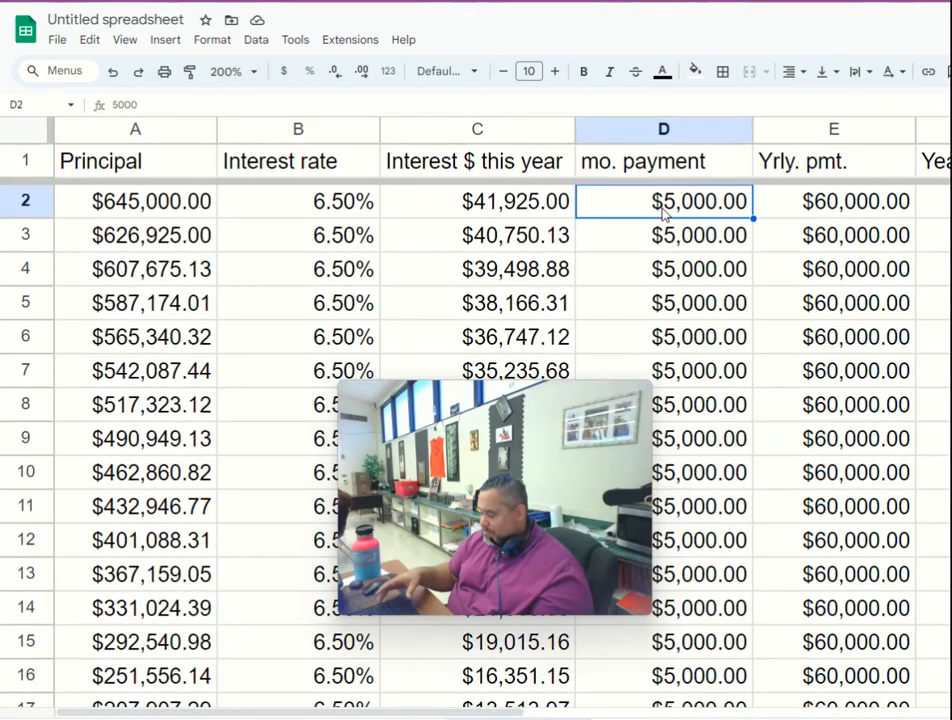
type("5,299")
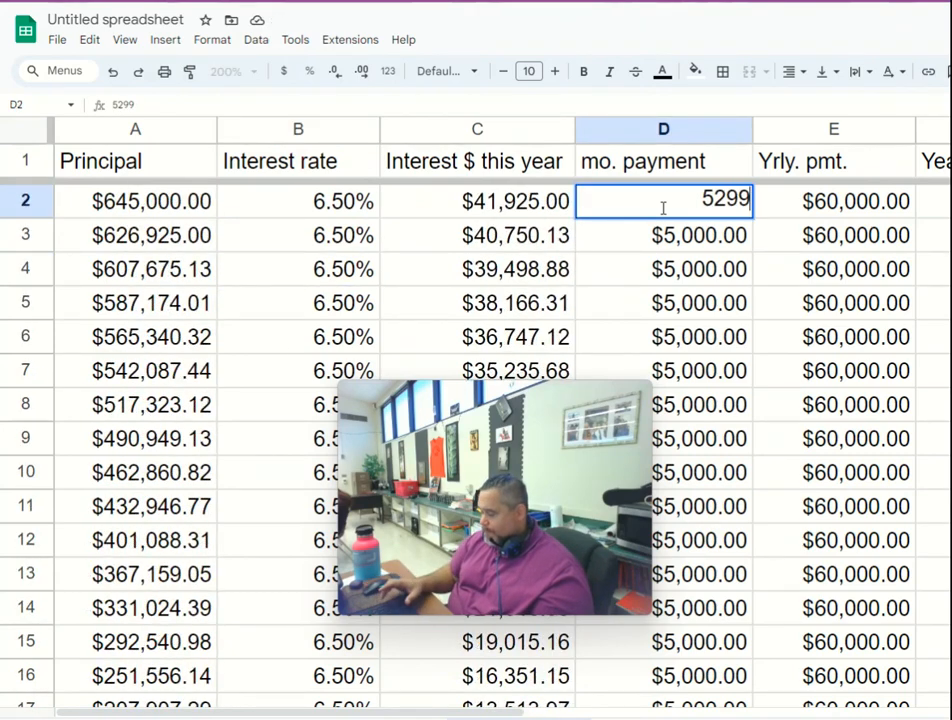
key("Return")
scroll(142, 495, "down", 3)
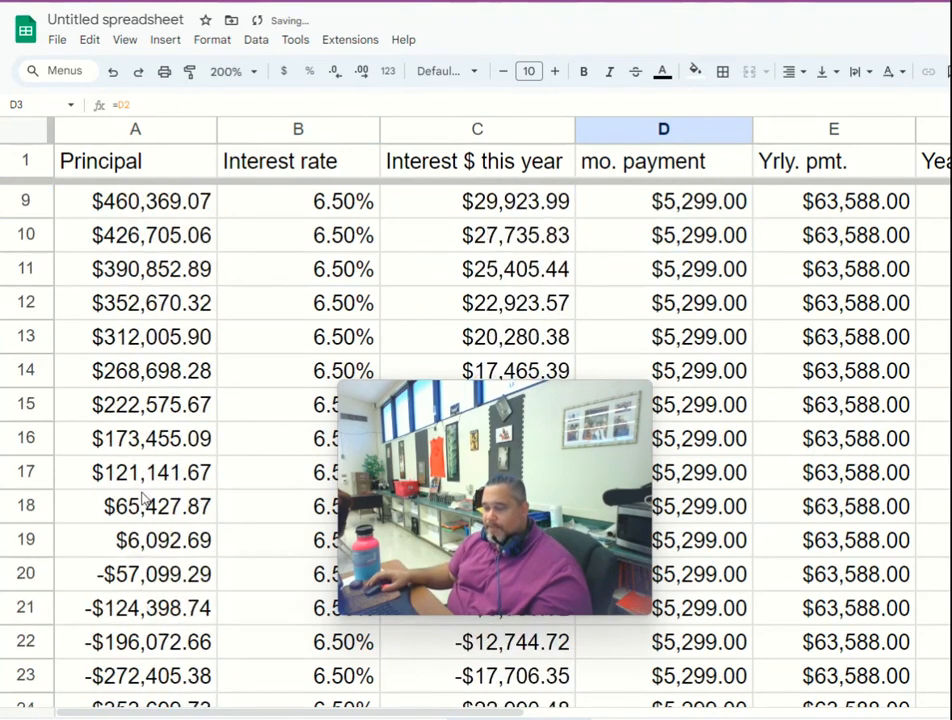
scroll(140, 503, "up", 3)
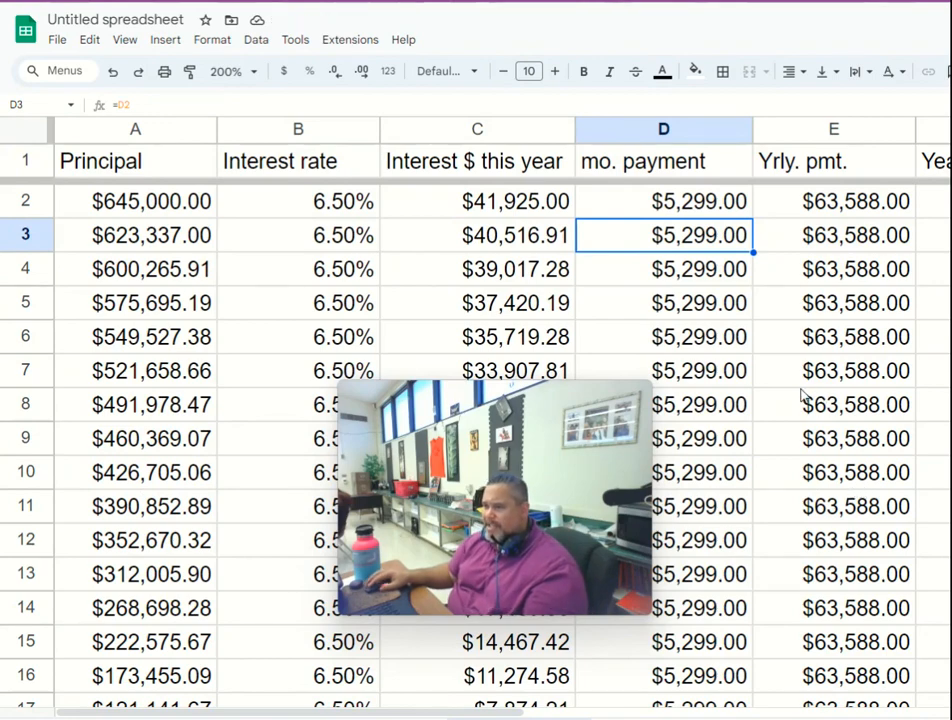
- Rename the spreadsheet as Excel Basic
left_click(143, 20)
type("Exce")
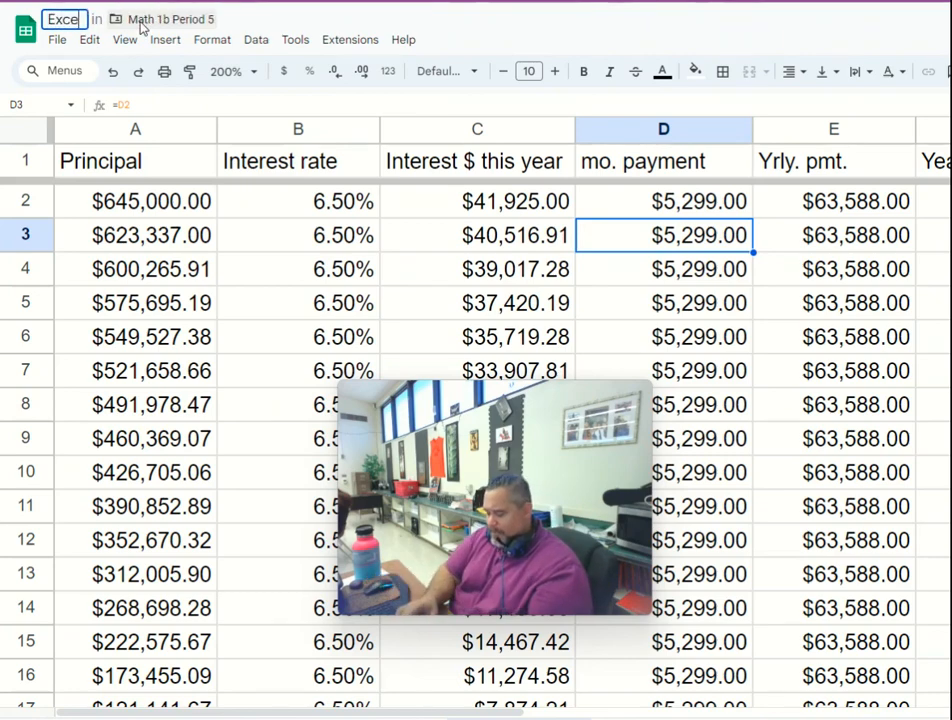
type("l Basic")
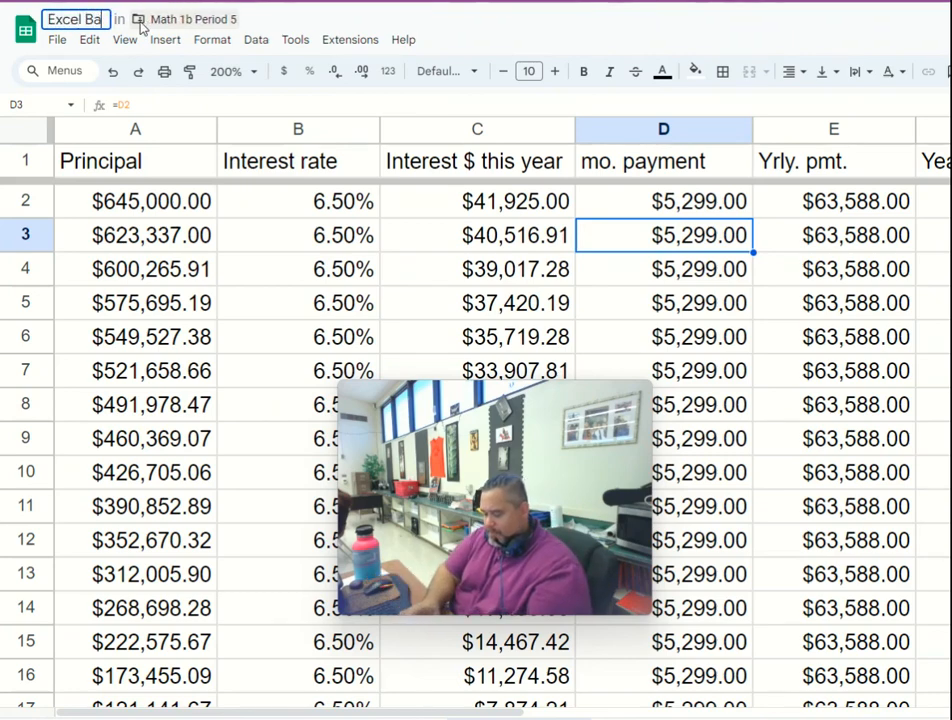